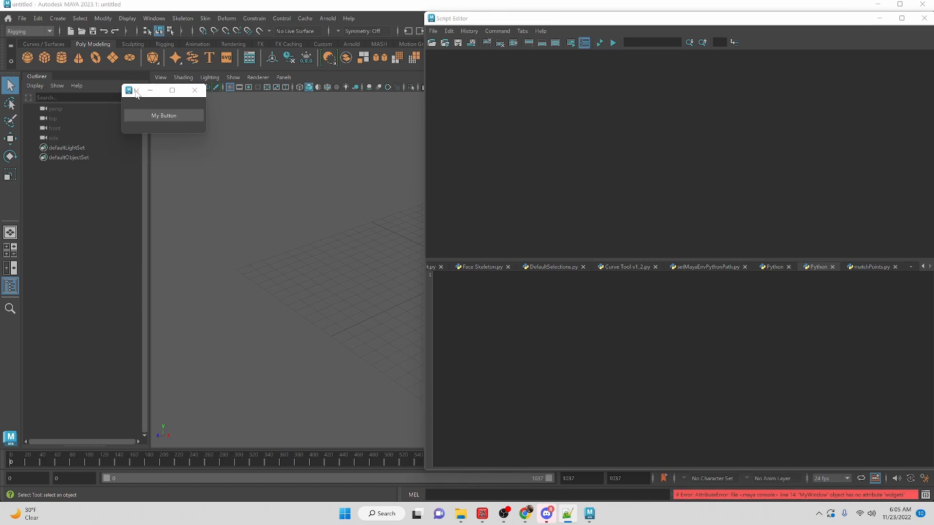
Move the floating My Button window down and close it
{"action": "mouse_move", "coordinate": [138, 91]}
{"action": "left_mouse_down"}
{"action": "mouse_move", "coordinate": [137, 159]}
{"action": "mouse_move", "coordinate": [71, 77]}
{"action": "mouse_move", "coordinate": [185, 139]}
{"action": "left_mouse_up"}
{"action": "left_click", "coordinate": [239, 132]}
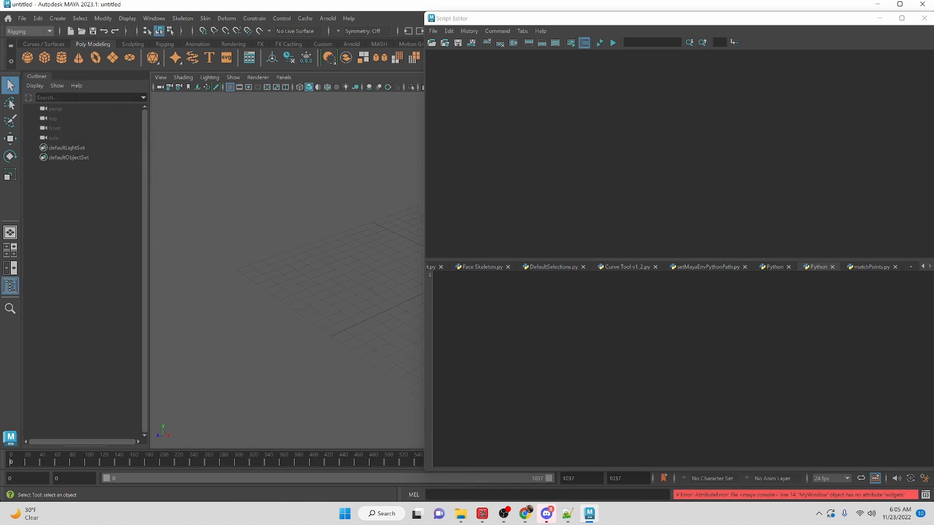
{"action": "type", "text": "import PySide2 as ps2"}
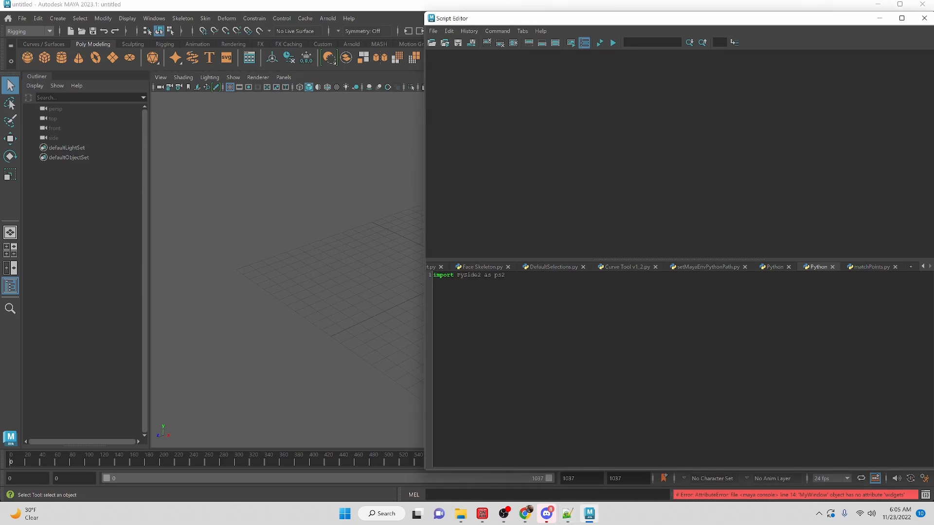
{"action": "scroll", "coordinate": [503, 365], "scroll_direction": "up", "scroll_amount": 3, "text": "ctrl"}
{"action": "scroll", "coordinate": [656, 365], "scroll_direction": "up", "scroll_amount": 1, "text": "ctrl"}
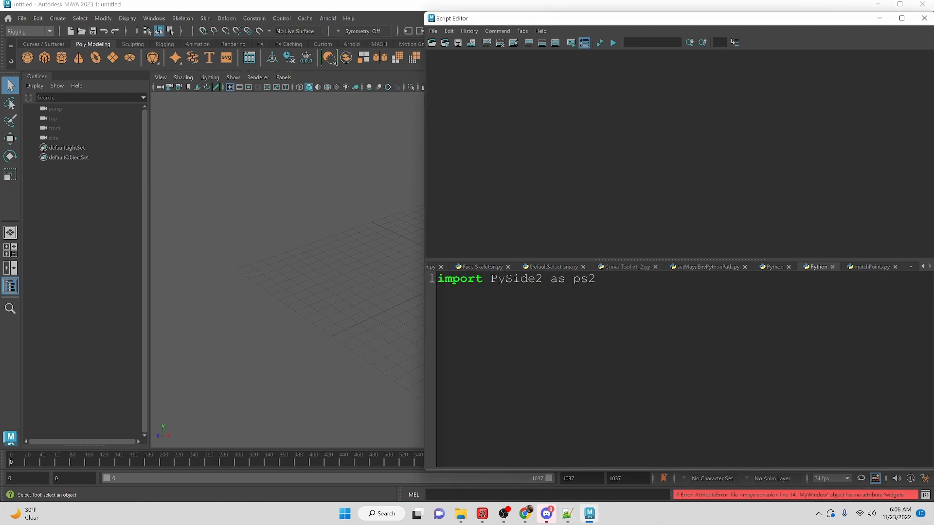
Review the PySide2 as ps2 import and add the maya.OpenMayaUI as omui import on line 2
{"action": "double_click", "coordinate": [516, 279]}
{"action": "double_click", "coordinate": [584, 280]}
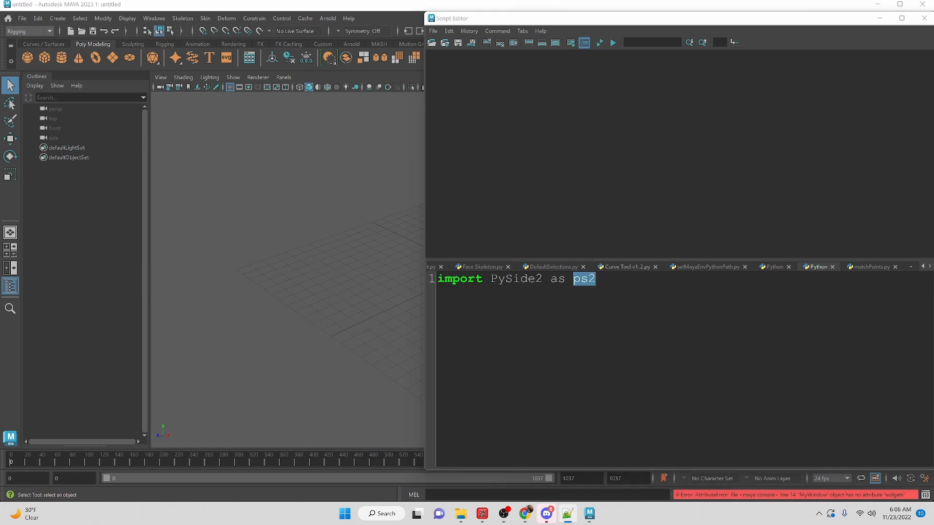
{"action": "type", "text": "import maya.OpenMayaUI as omui"}
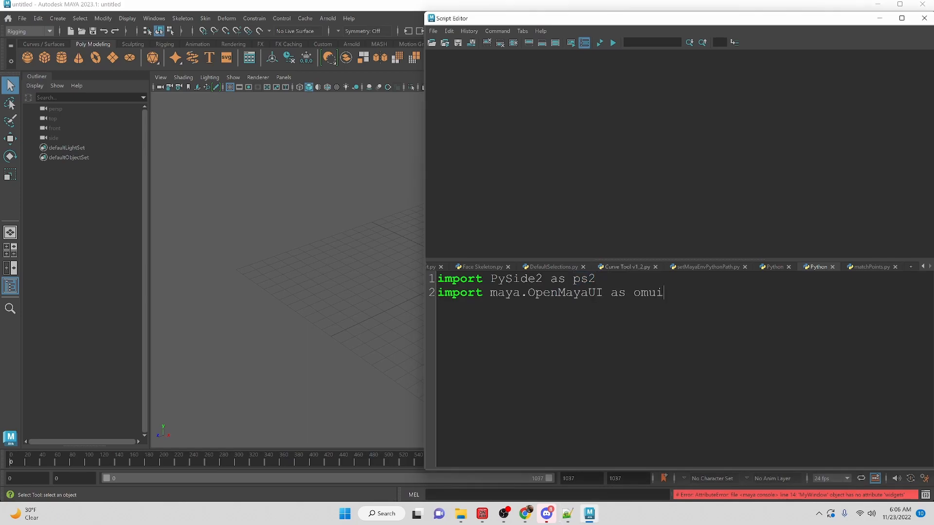
{"action": "double_click", "coordinate": [573, 292]}
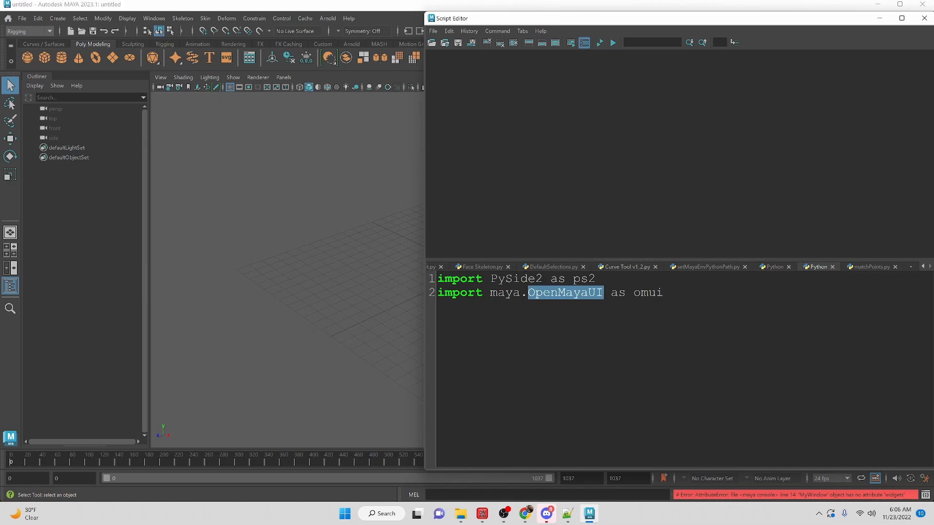
{"action": "double_click", "coordinate": [505, 293]}
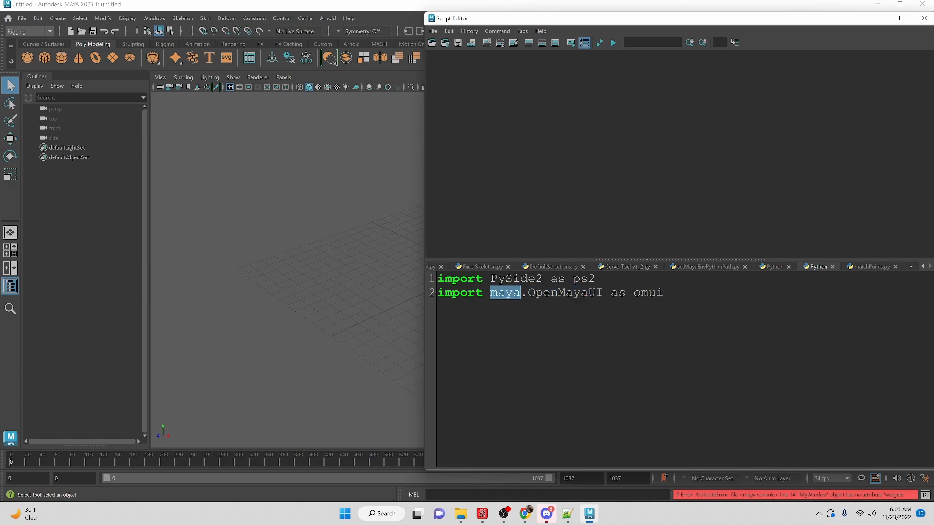
{"action": "double_click", "coordinate": [566, 292]}
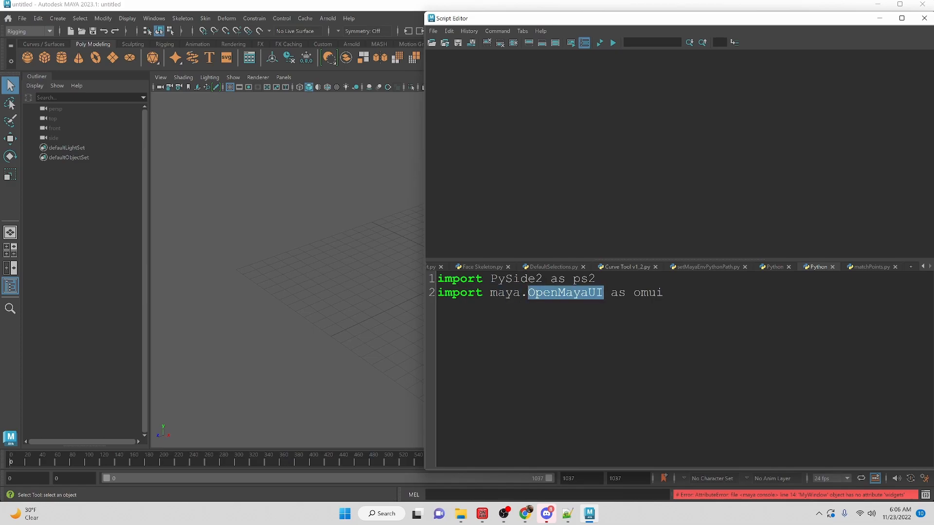
{"action": "double_click", "coordinate": [647, 292]}
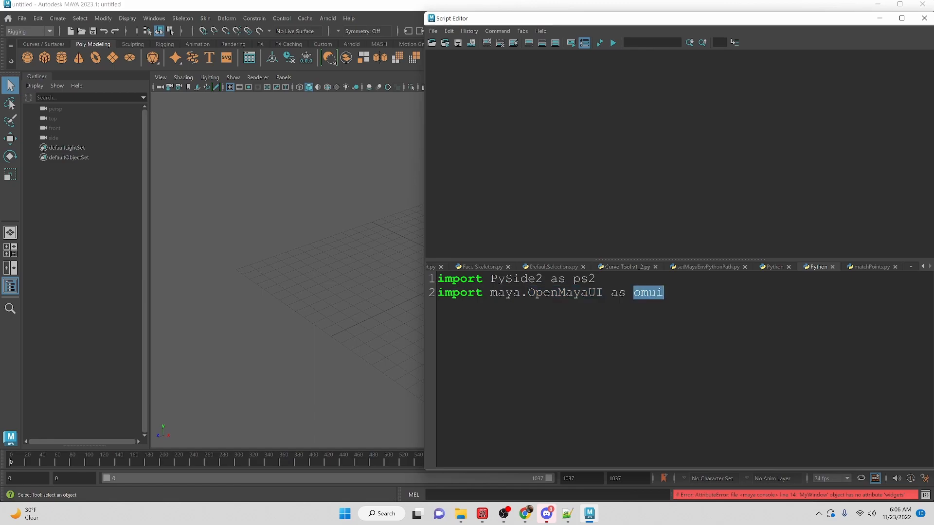
{"action": "left_click", "coordinate": [663, 292]}
{"action": "key", "text": "Return"}
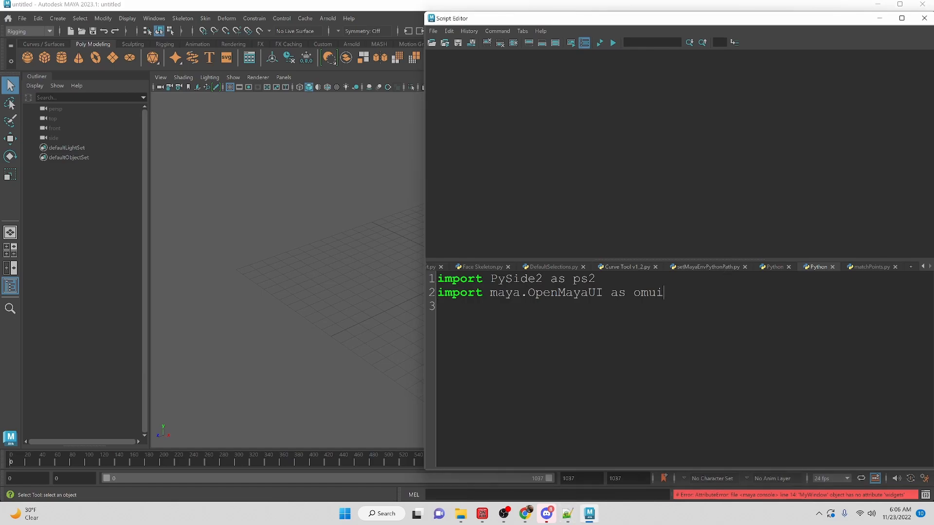
{"action": "type", "text": "import shiboken2"}
Add the shiboken2 import and the MayaQWidgetDockableMixin import from mayaMixin, then a blank line
{"action": "key", "text": "Return"}
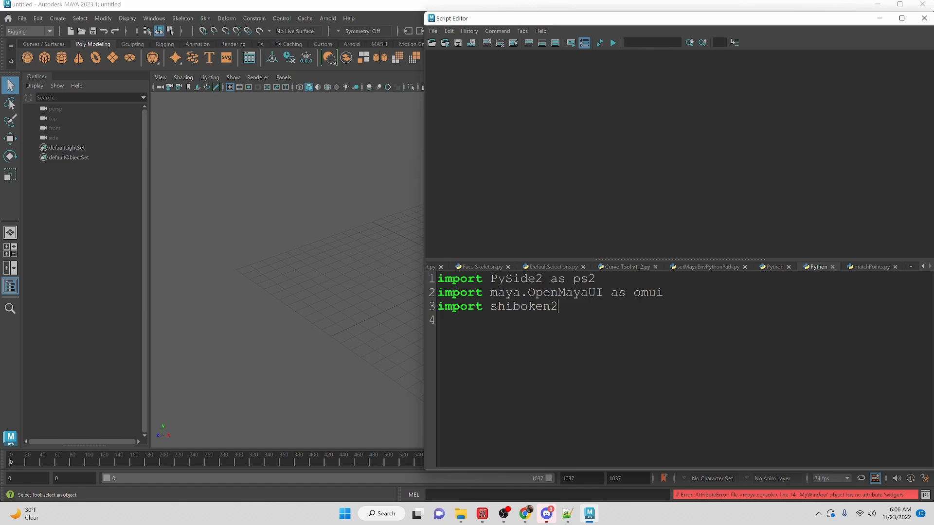
{"action": "key", "text": "Return"}
{"action": "type", "text": "from maya.app.general.mayaMixin import MayaQWidgetDockableMixin"}
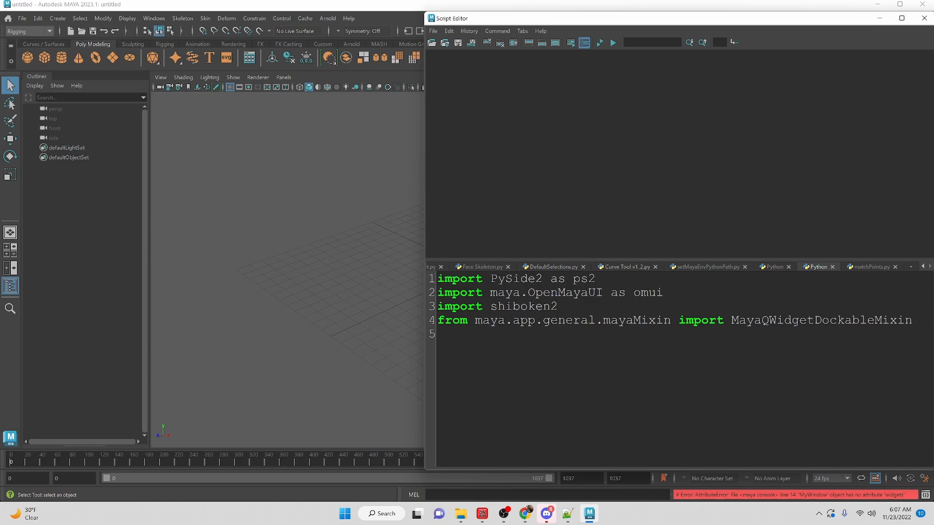
{"action": "key", "text": "ctrl+shift+Left"}
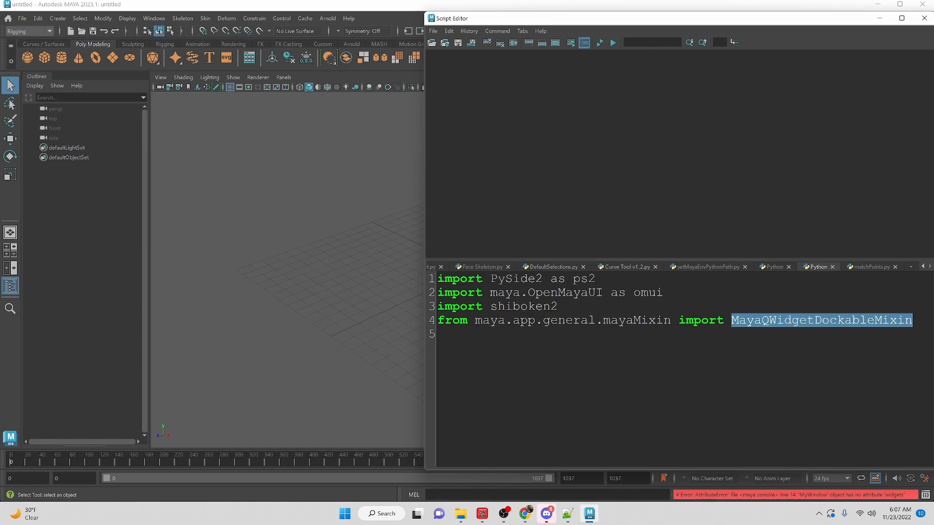
{"action": "double_click", "coordinate": [636, 321]}
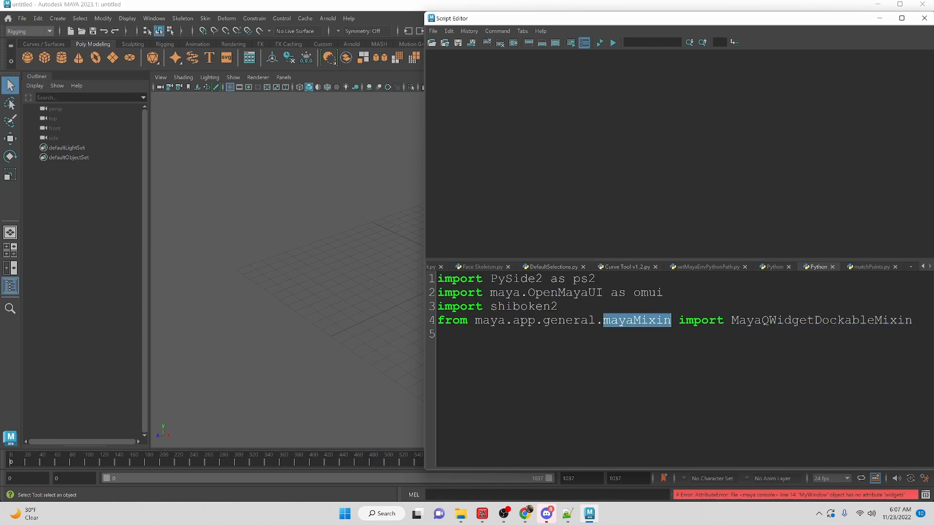
{"action": "key", "text": "End"}
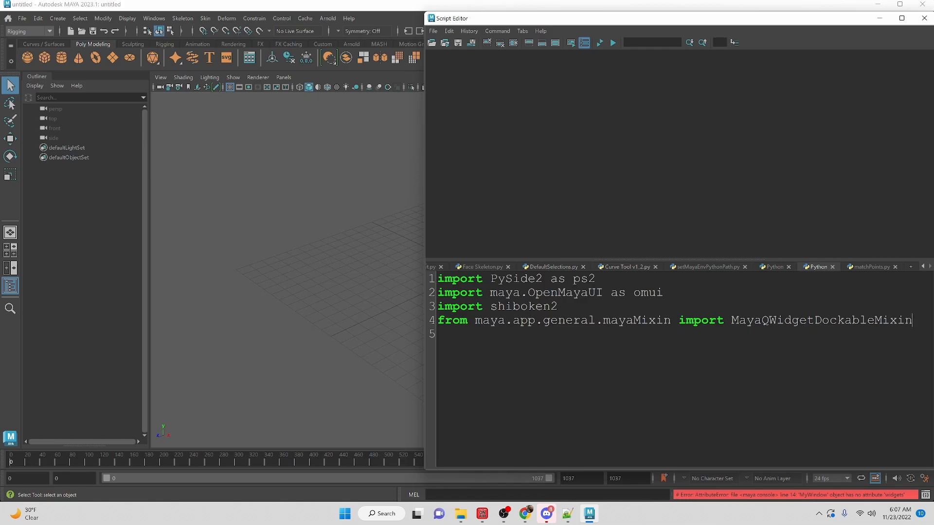
{"action": "key", "text": "Return"}
Start the mayaMainWindow function with the mainWindowPointer line from omui.MQtUtil.mainWindow()
{"action": "key", "text": "Return"}
{"action": "type", "text": "def mayaMainWindow():"}
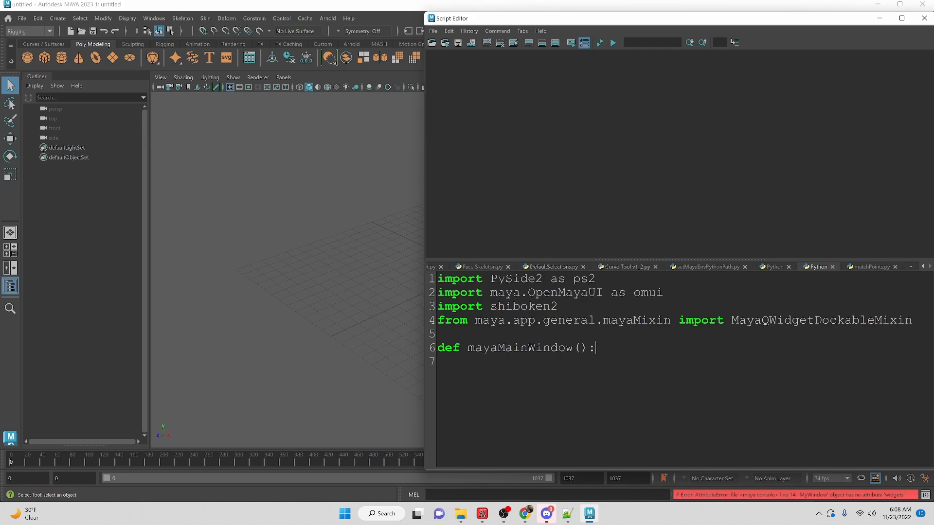
{"action": "key", "text": "Return"}
{"action": "type", "text": "mainWindowPointer = omui.MQtUtil.mainWindow()"}
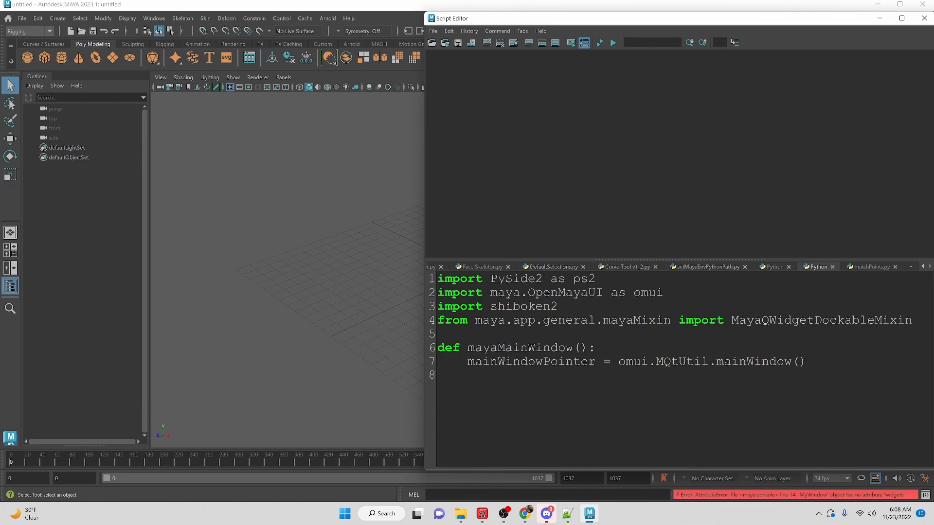
{"action": "double_click", "coordinate": [531, 362]}
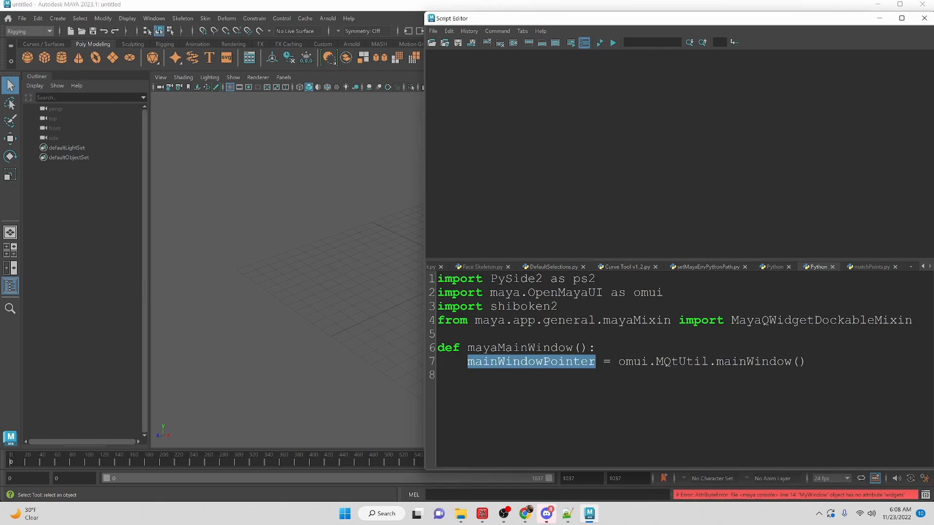
{"action": "key", "text": "Escape"}
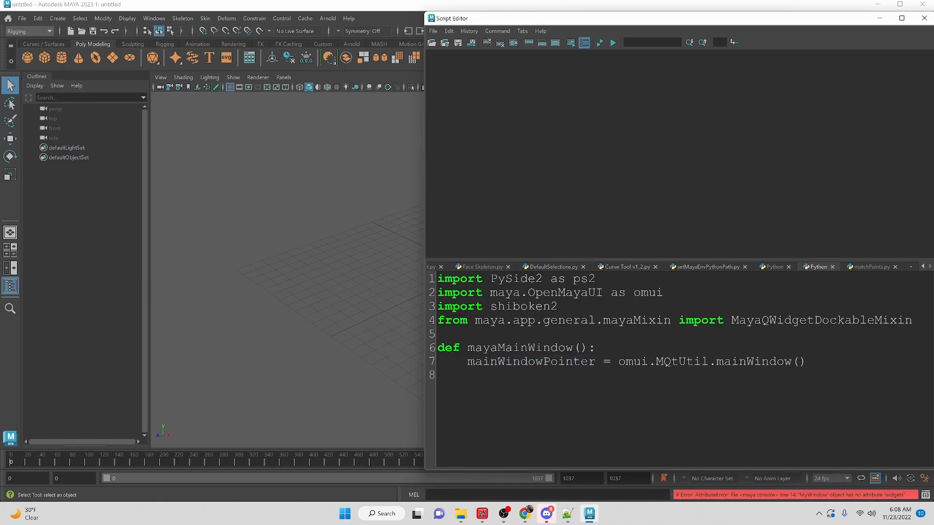
{"action": "double_click", "coordinate": [633, 362]}
{"action": "double_click", "coordinate": [565, 293]}
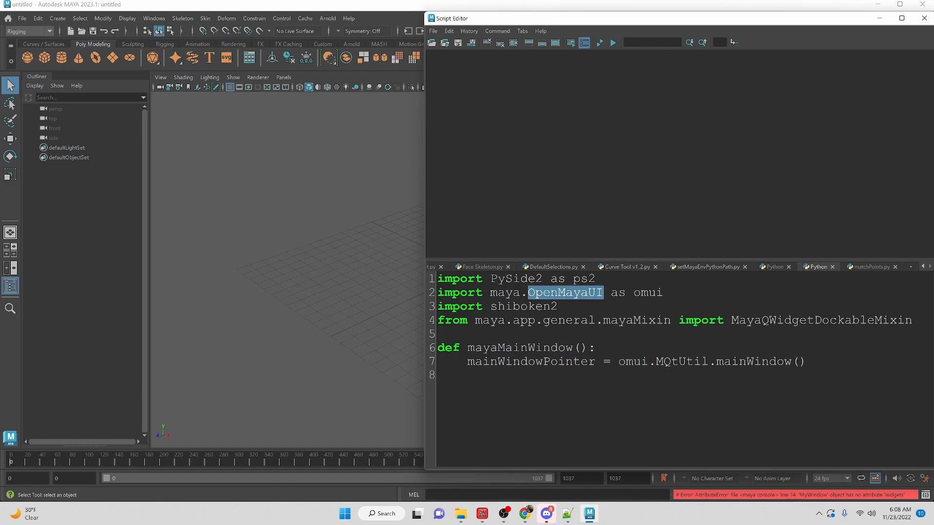
{"action": "double_click", "coordinate": [683, 361]}
{"action": "left_click", "coordinate": [747, 361]}
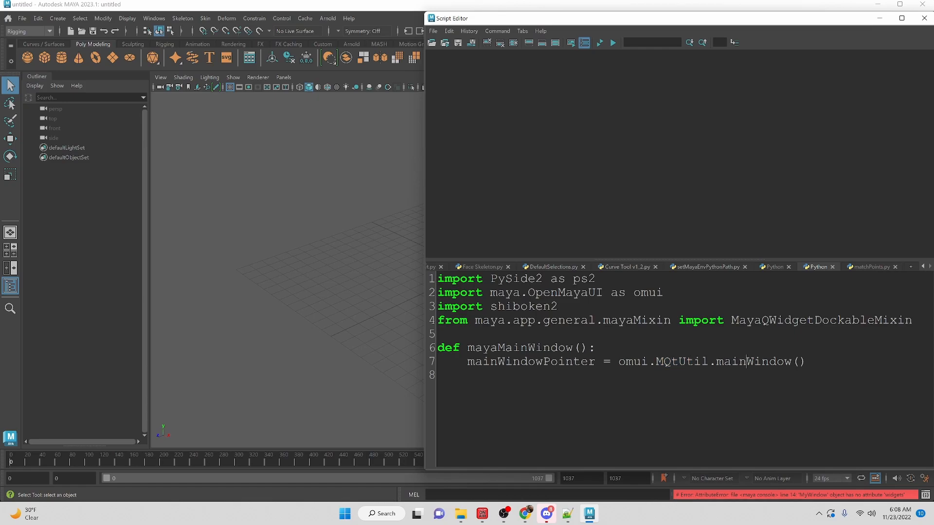
{"action": "double_click", "coordinate": [746, 361]}
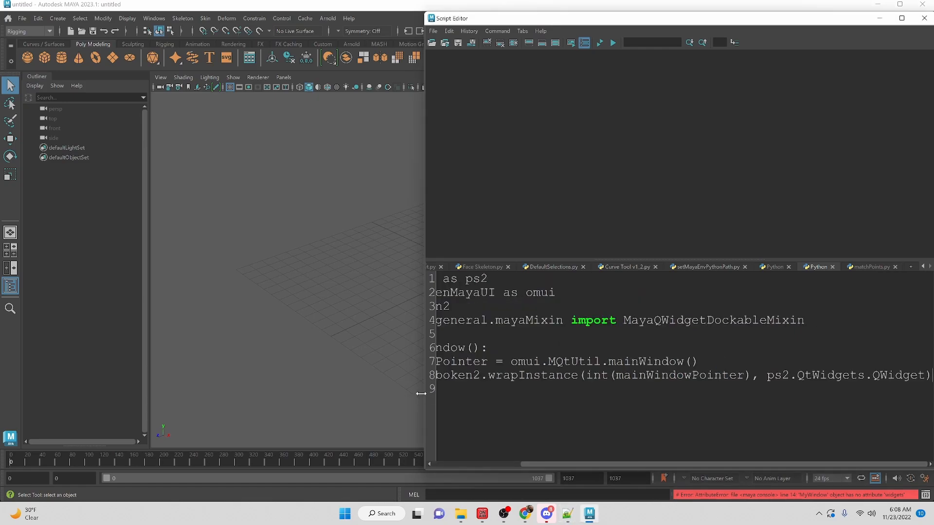
Widen the Script Editor and review the return line wrapping mainWindowPointer as ps2.QtWidgets.QWidget
{"action": "left_click_drag", "start_coordinate": [427, 398], "coordinate": [274, 386]}
{"action": "triple_click", "coordinate": [345, 376]}
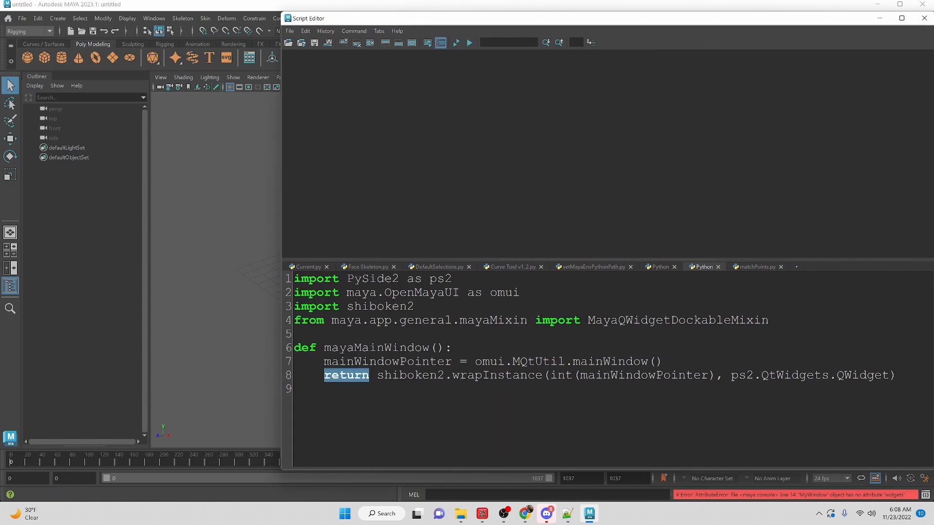
{"action": "double_click", "coordinate": [496, 375]}
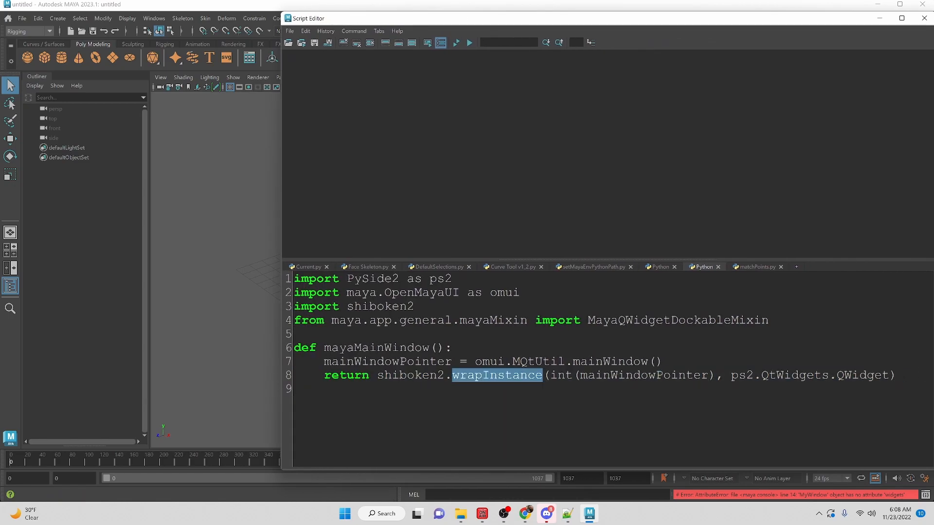
{"action": "double_click", "coordinate": [643, 375]}
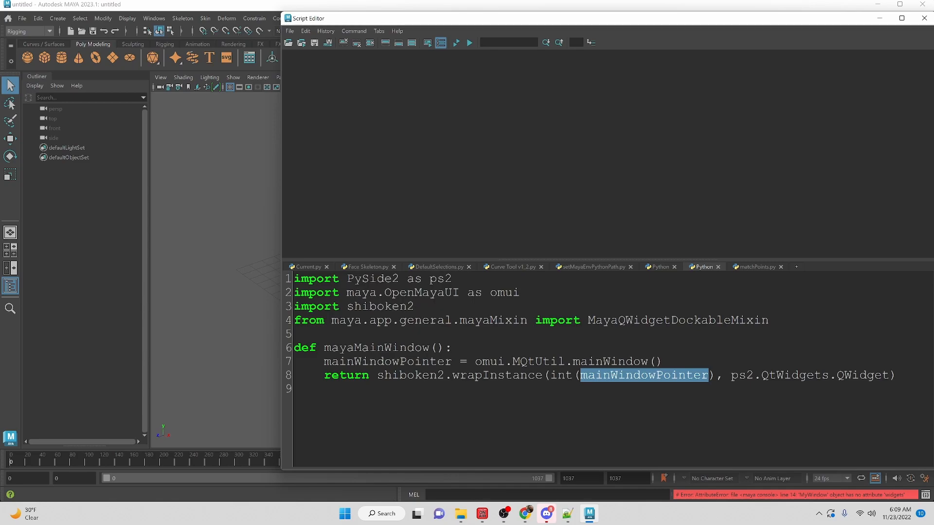
{"action": "double_click", "coordinate": [741, 376]}
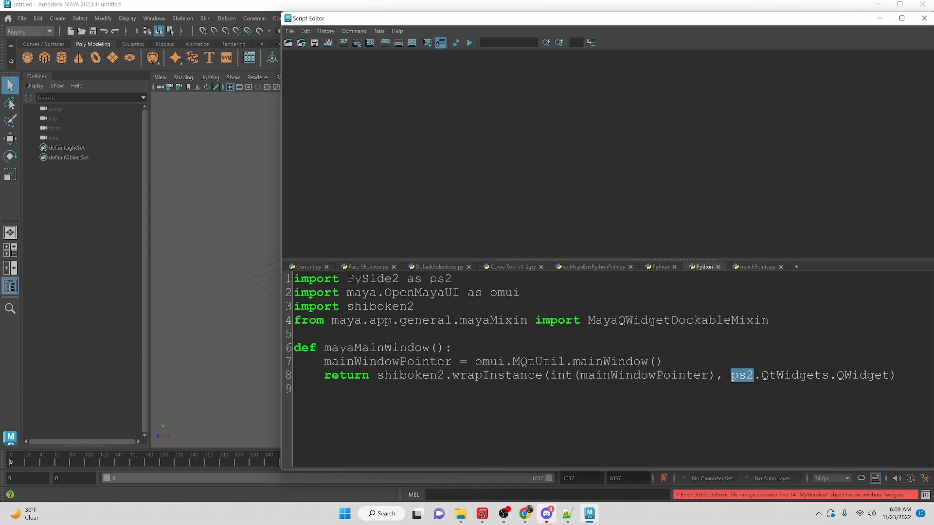
{"action": "double_click", "coordinate": [796, 376]}
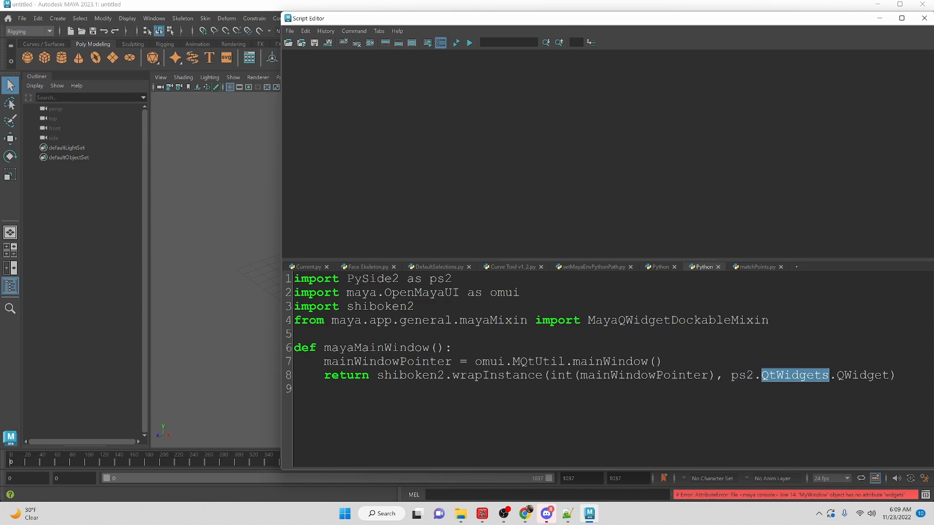
{"action": "double_click", "coordinate": [863, 375]}
Add the class MyWindow(MayaQWidgetDockableMixin, ps2.QtWidgets.QDialog) declaration on line 10 and review the mixin base
{"action": "left_click", "coordinate": [584, 394]}
{"action": "key", "text": "Return"}
{"action": "key", "text": "Return"}
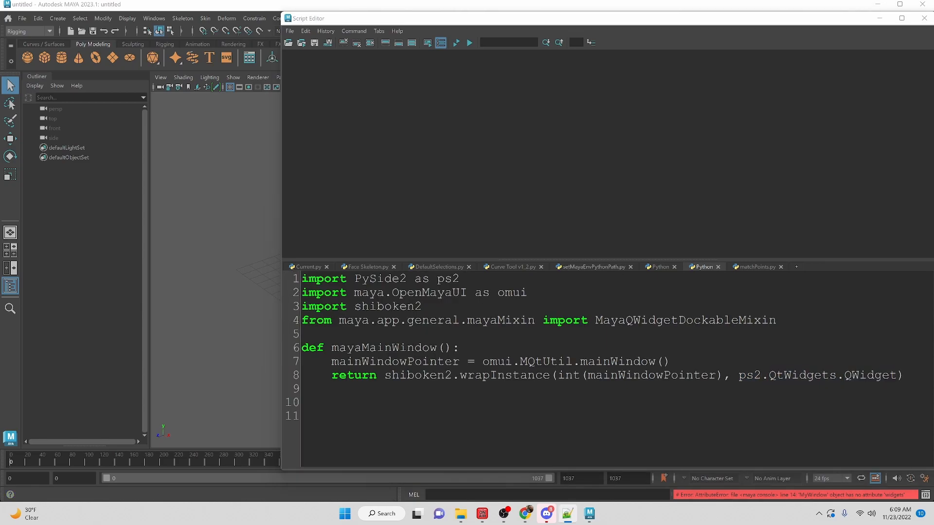
{"action": "type", "text": "class MyWindow(MayaQWidgetDockableMixin, ps2.QtWidgets.QDialog):"}
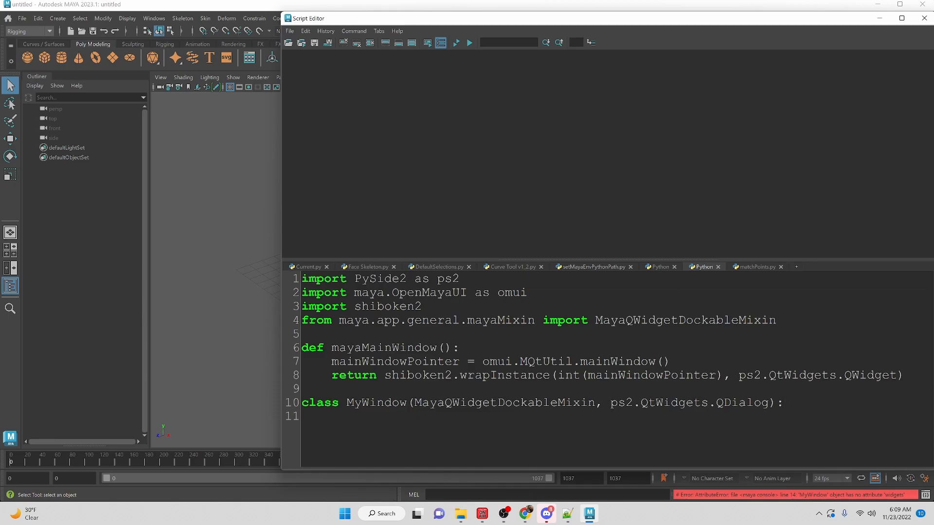
{"action": "double_click", "coordinate": [324, 403]}
{"action": "double_click", "coordinate": [376, 403]}
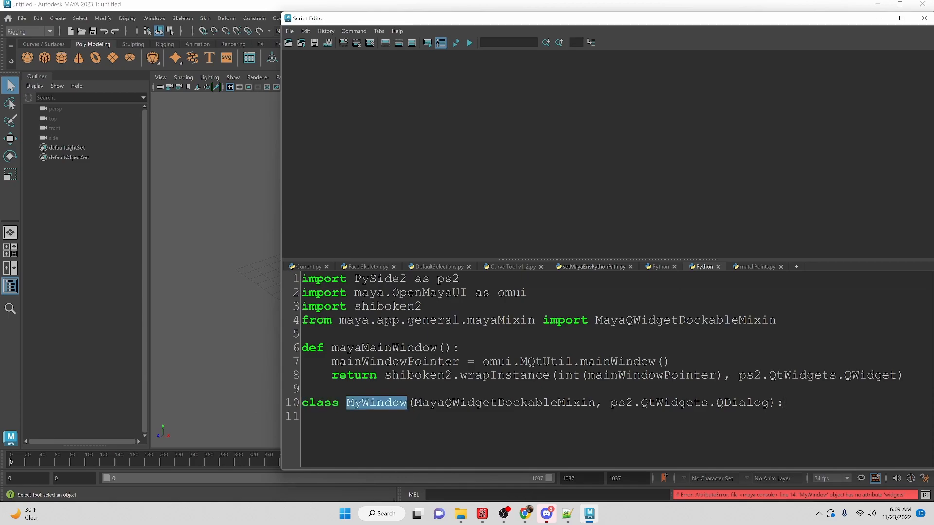
{"action": "double_click", "coordinate": [505, 403]}
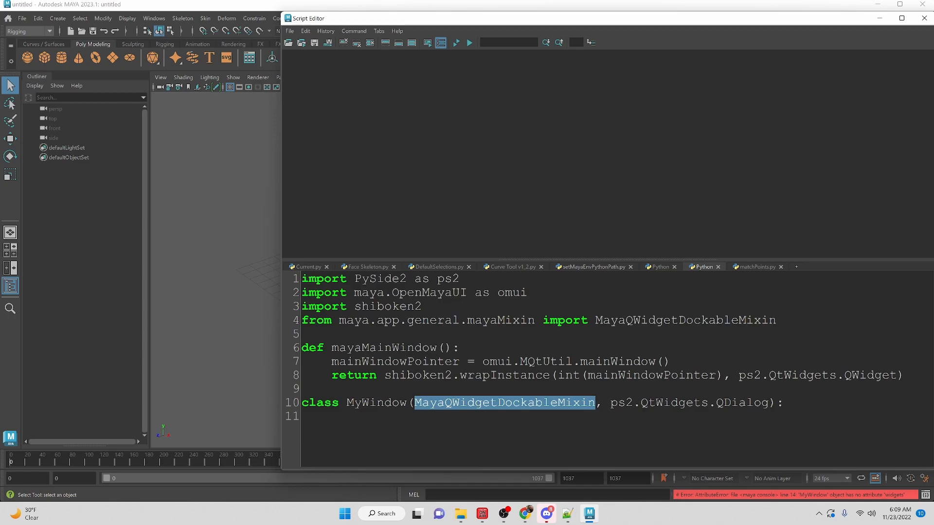
{"action": "double_click", "coordinate": [686, 320]}
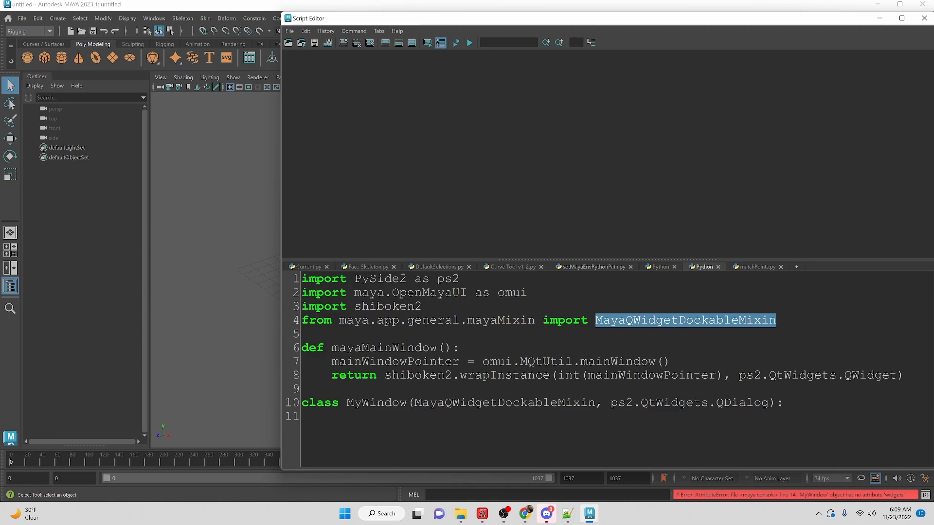
{"action": "double_click", "coordinate": [505, 403]}
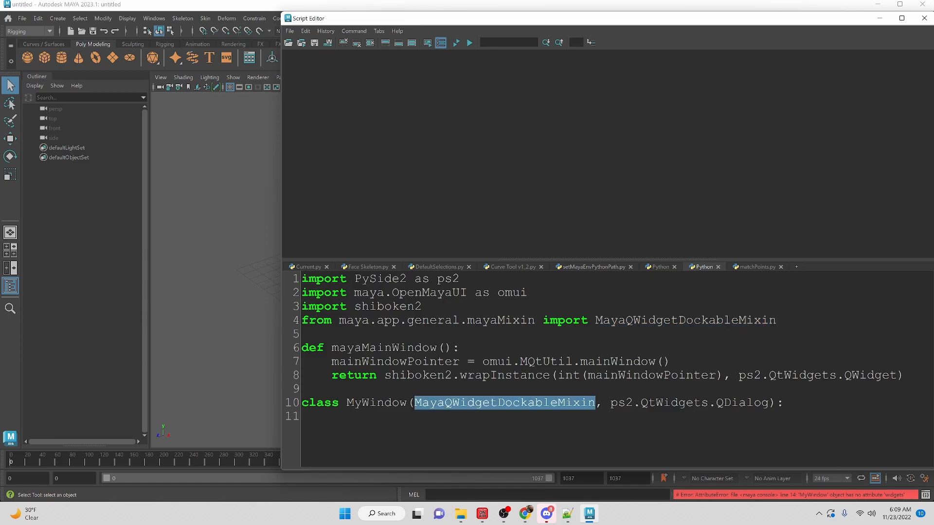
{"action": "double_click", "coordinate": [377, 403]}
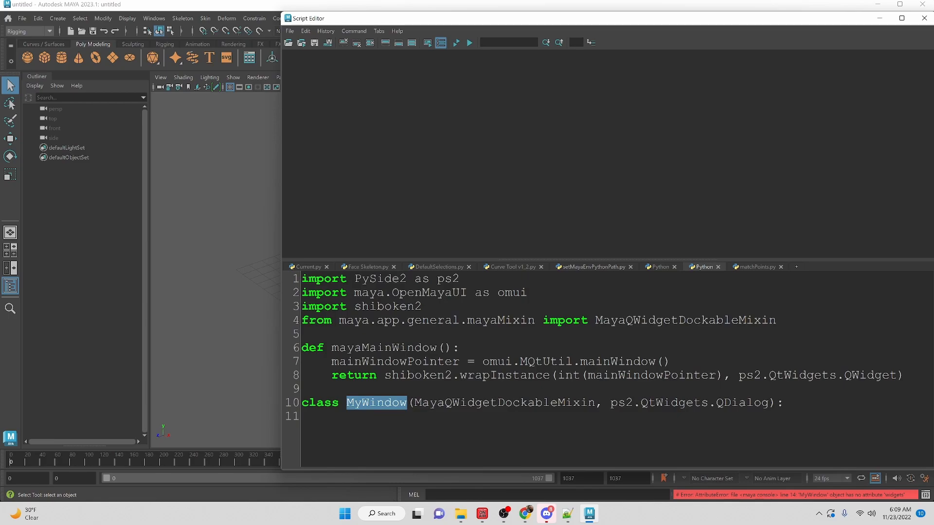
Review the ps2.QtWidgets.QDialog base class and return the caret to the end of the class line
{"action": "left_click", "coordinate": [739, 403]}
{"action": "double_click", "coordinate": [739, 403]}
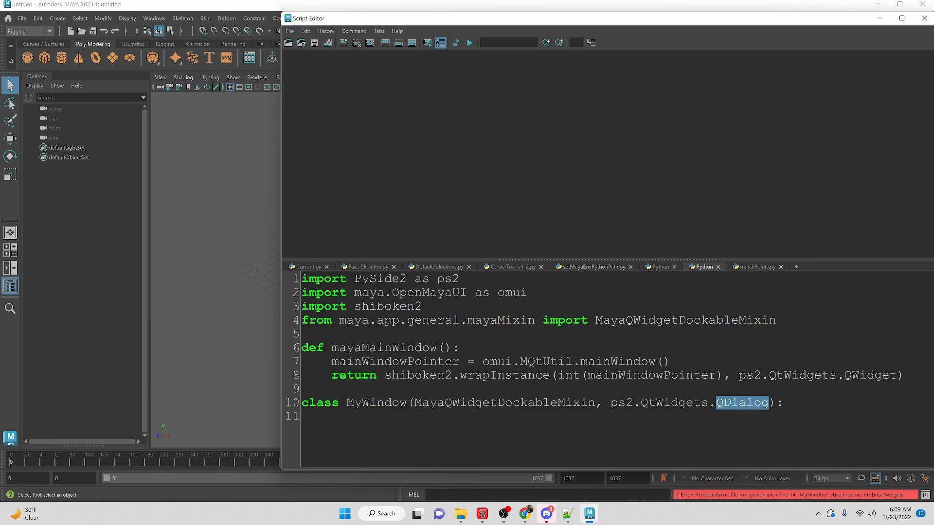
{"action": "left_click_drag", "start_coordinate": [611, 402], "coordinate": [771, 403]}
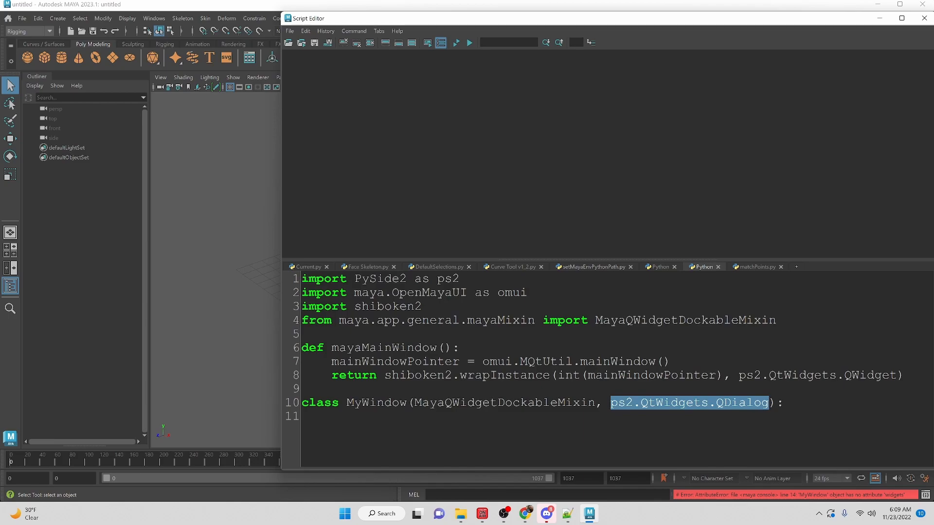
{"action": "double_click", "coordinate": [504, 404]}
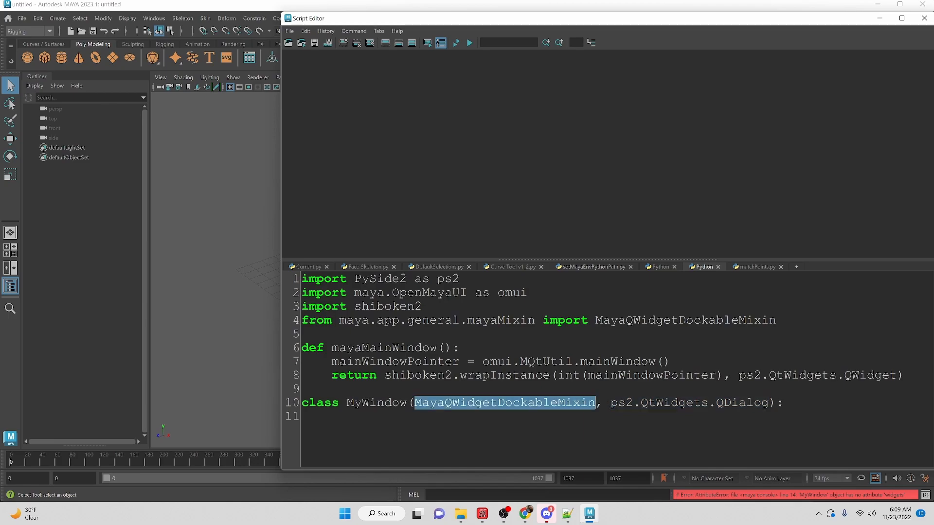
{"action": "double_click", "coordinate": [674, 403]}
{"action": "left_click", "coordinate": [783, 403]}
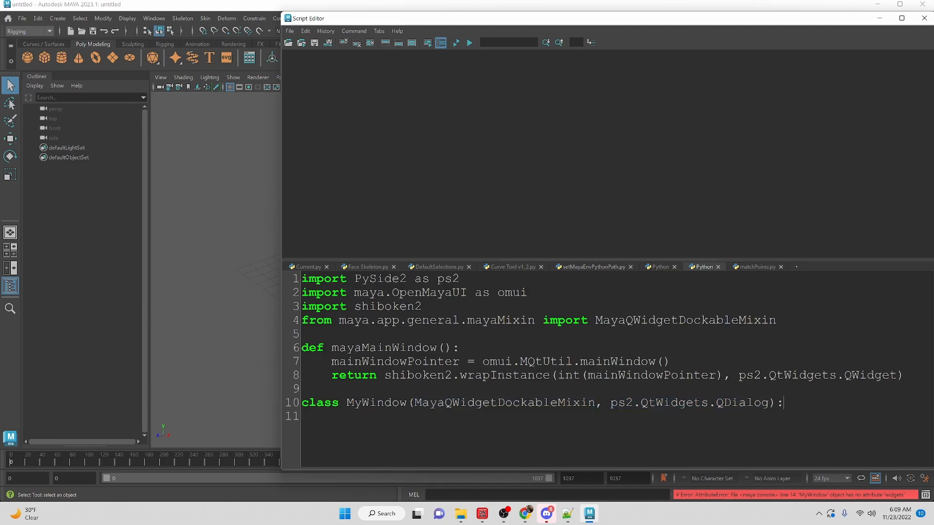
Add def __init__(self, parent=mayaMainWindow()): and check the parent default against the function on line 6
{"action": "key", "text": "Return"}
{"action": "type", "text": "def __init__(self, parent=mayaMainWindow()):"}
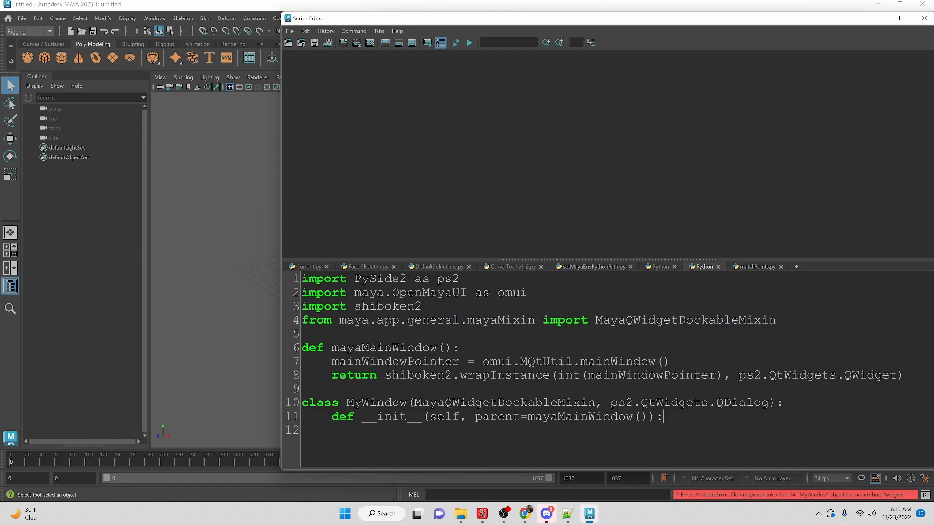
{"action": "double_click", "coordinate": [444, 417]}
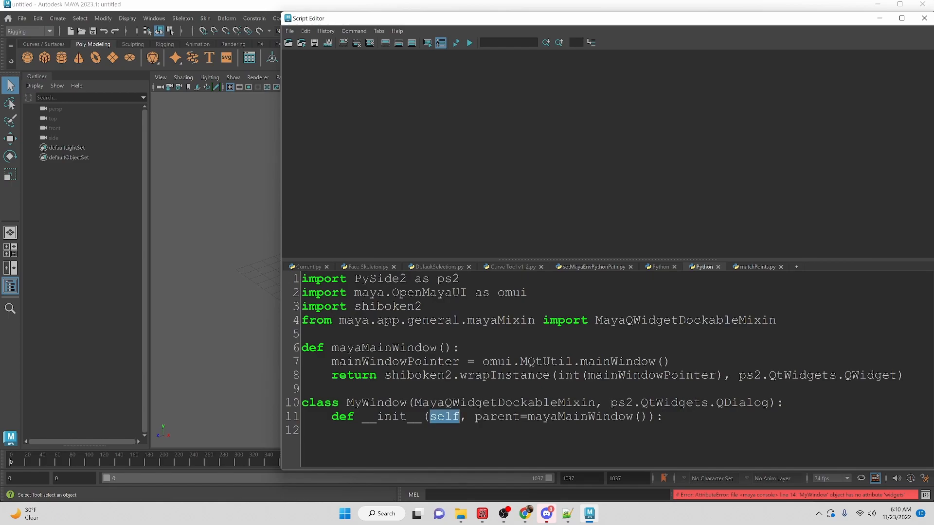
{"action": "double_click", "coordinate": [377, 402]}
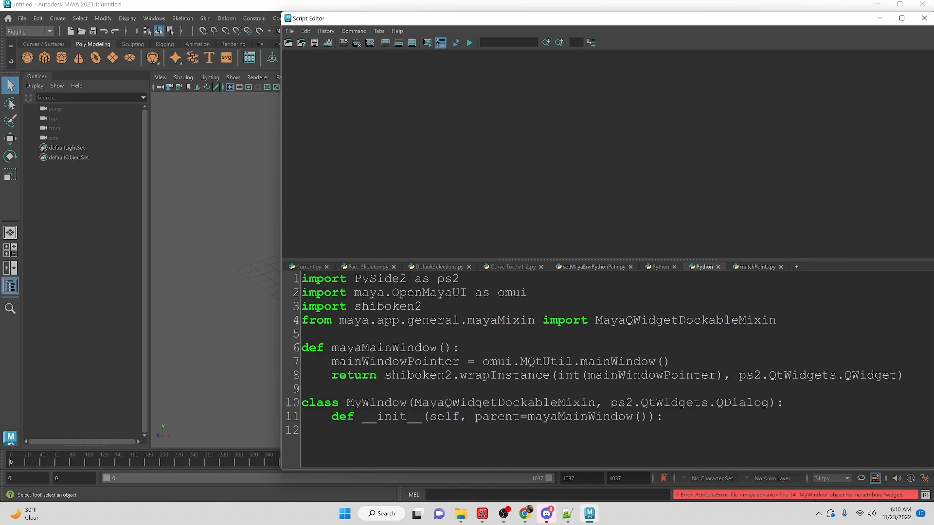
{"action": "left_click", "coordinate": [498, 417]}
{"action": "left_click_drag", "start_coordinate": [482, 417], "coordinate": [649, 417]}
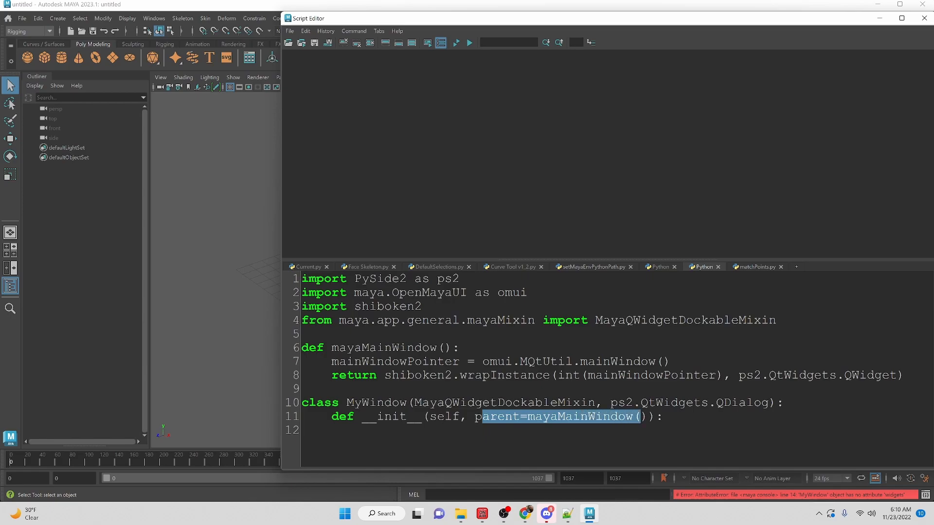
{"action": "double_click", "coordinate": [370, 348]}
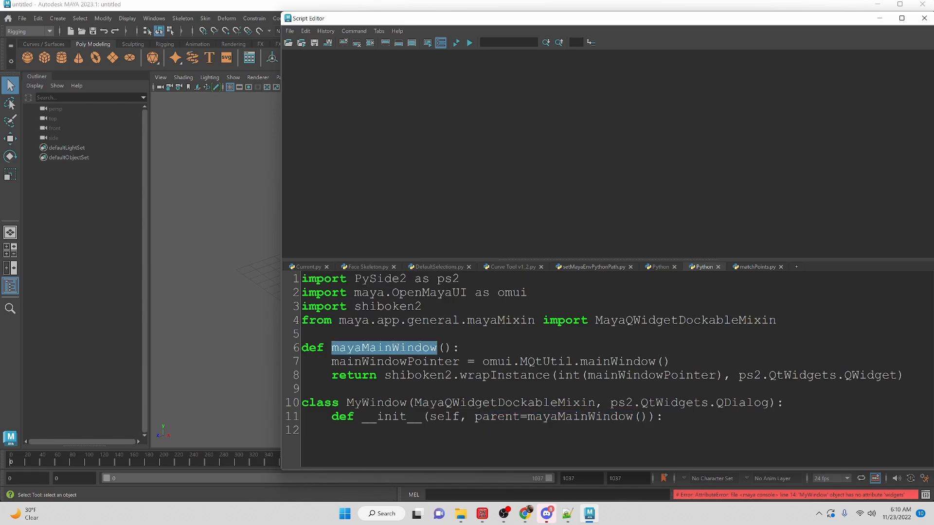
{"action": "left_click", "coordinate": [700, 417]}
Add the super(MyWindow, self).__init__(parent) call on line 12 and a new line below it
{"action": "key", "text": "Return"}
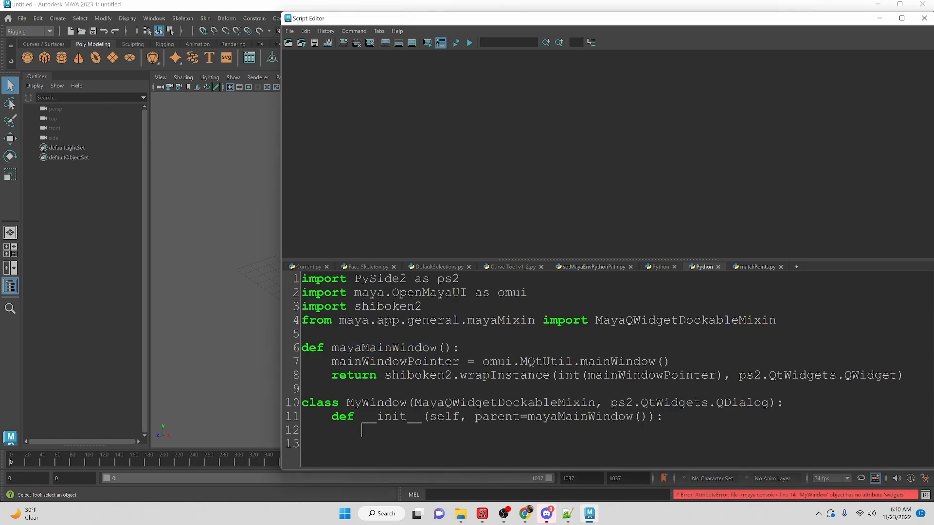
{"action": "type", "text": "super(MyWindow, self).__init__(parent)"}
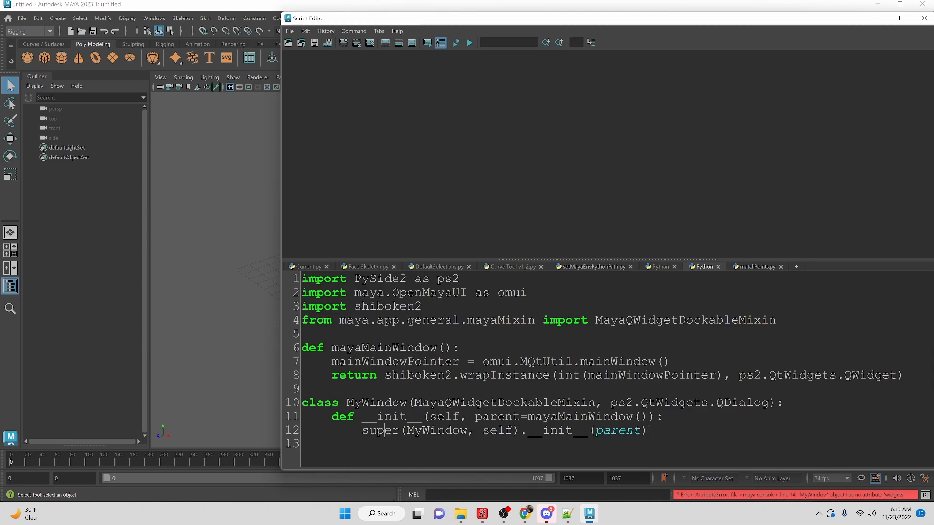
{"action": "double_click", "coordinate": [380, 431]}
{"action": "double_click", "coordinate": [437, 431]}
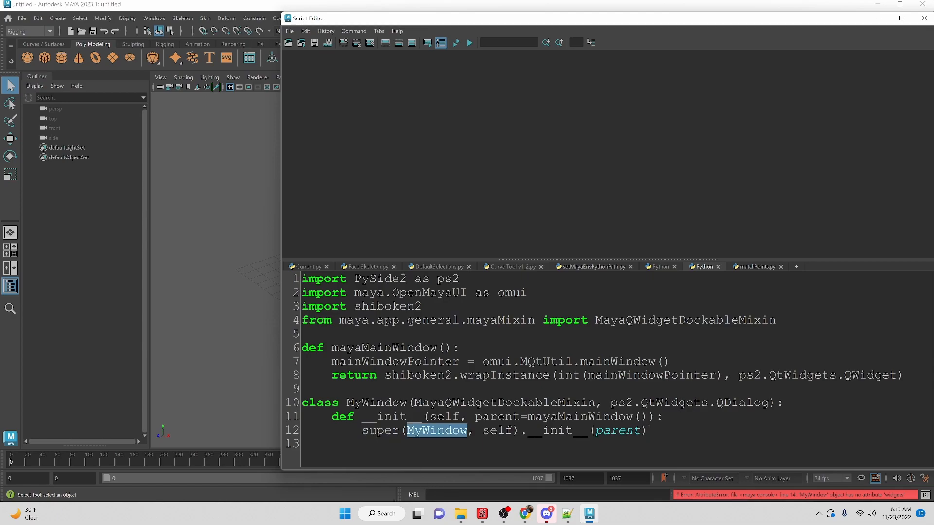
{"action": "double_click", "coordinate": [380, 431]}
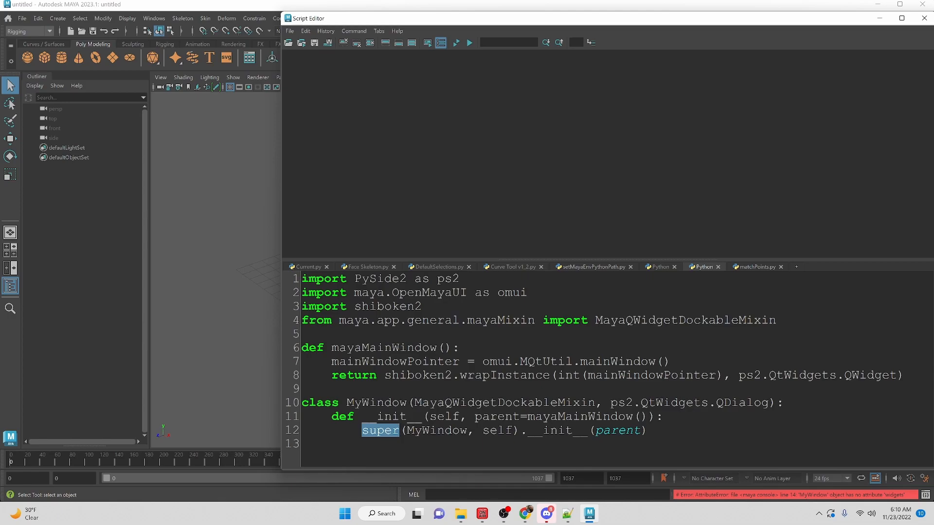
{"action": "key", "text": "End"}
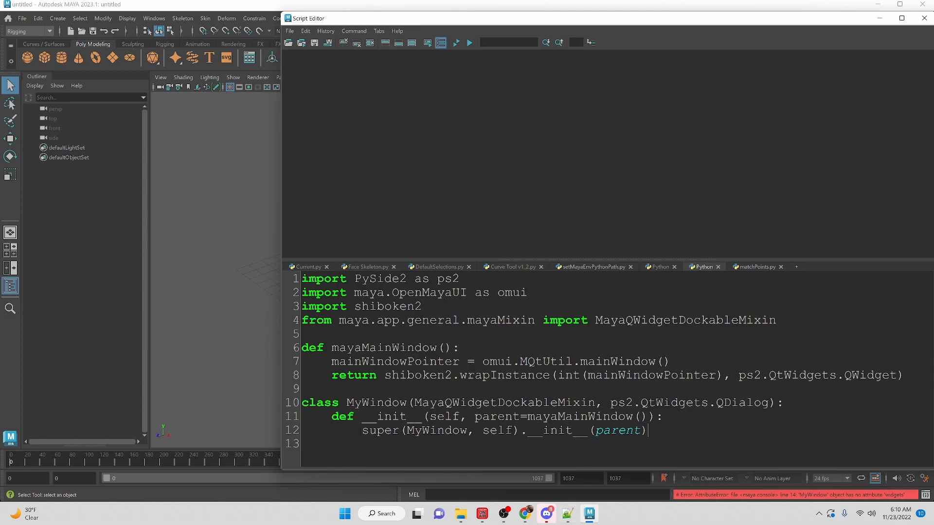
{"action": "key", "text": "Return"}
Add self.myButton = ps2.QtWidgets.QPushButton('My Button') on line 13 followed by blank lines
{"action": "type", "text": "self.myButton = ps2.QtWidgets.QPushButton('My Button')"}
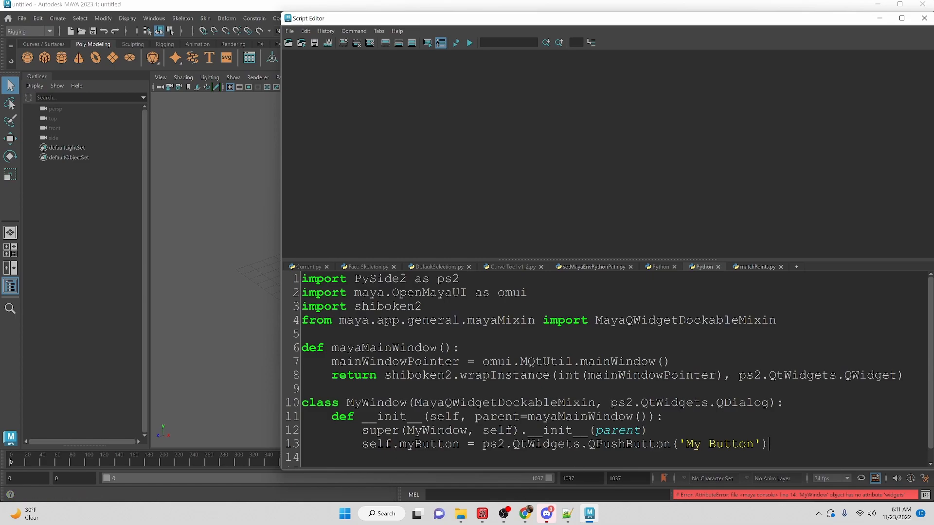
{"action": "key", "text": "Return"}
{"action": "key", "text": "Return"}
{"action": "key", "text": "Return"}
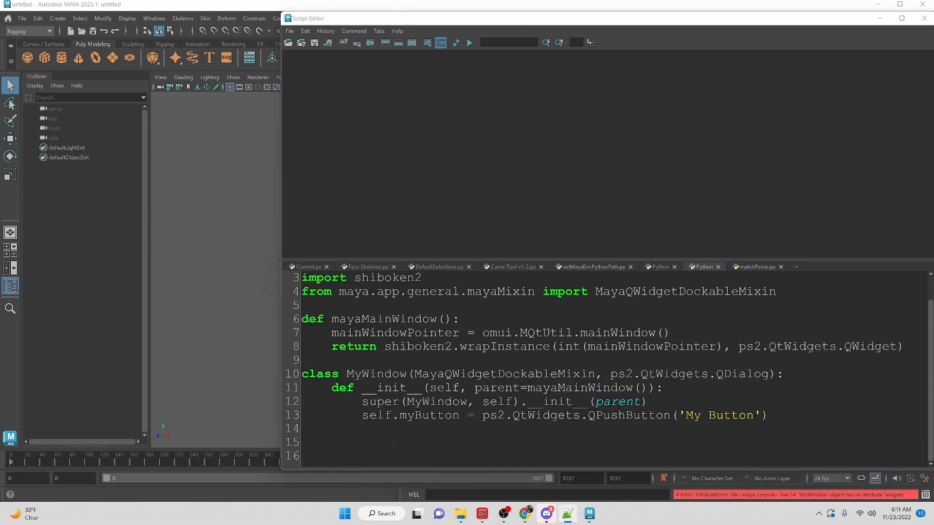
Create a ps2 QVBoxLayout on line 14 and add myButton to it with addWidget on line 15
{"action": "key", "text": "Return"}
{"action": "type", "text": "mainLayout = ps2.QtWidgets.QVBoxLayout(self)"}
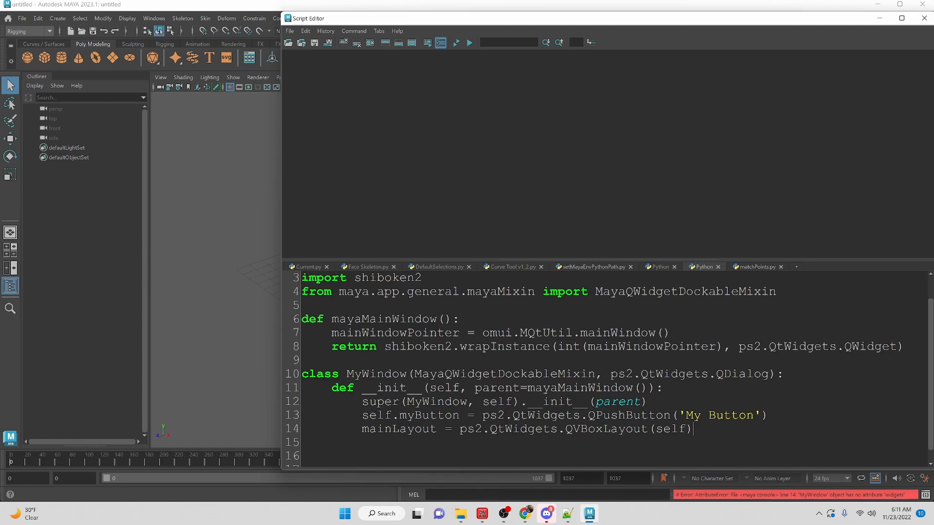
{"action": "double_click", "coordinate": [471, 429]}
{"action": "left_click", "coordinate": [686, 430]}
{"action": "key", "text": "Return"}
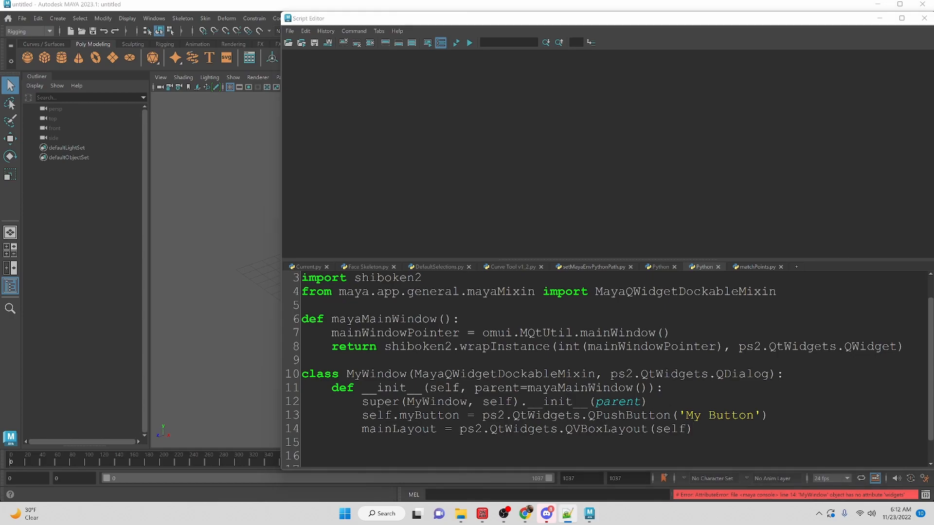
{"action": "type", "text": "mainLayout.addWidget(self.myButton)"}
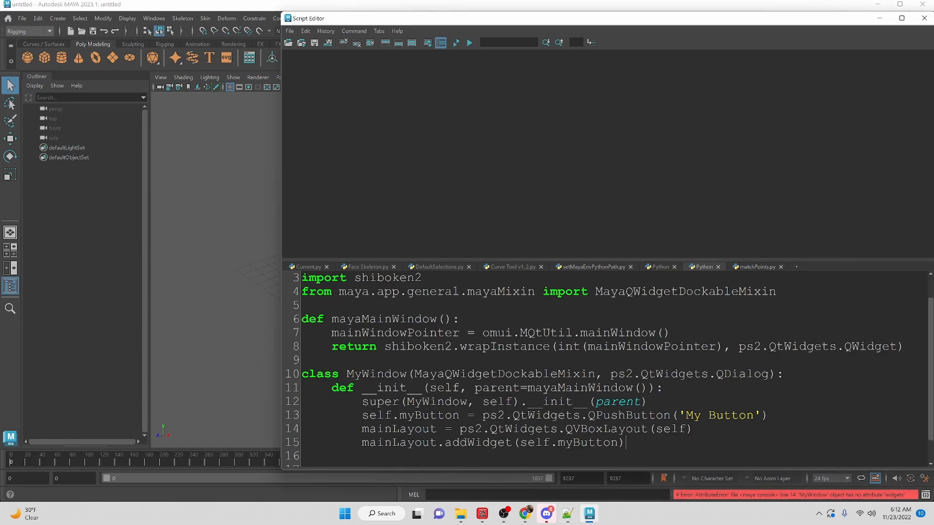
{"action": "double_click", "coordinate": [478, 442]}
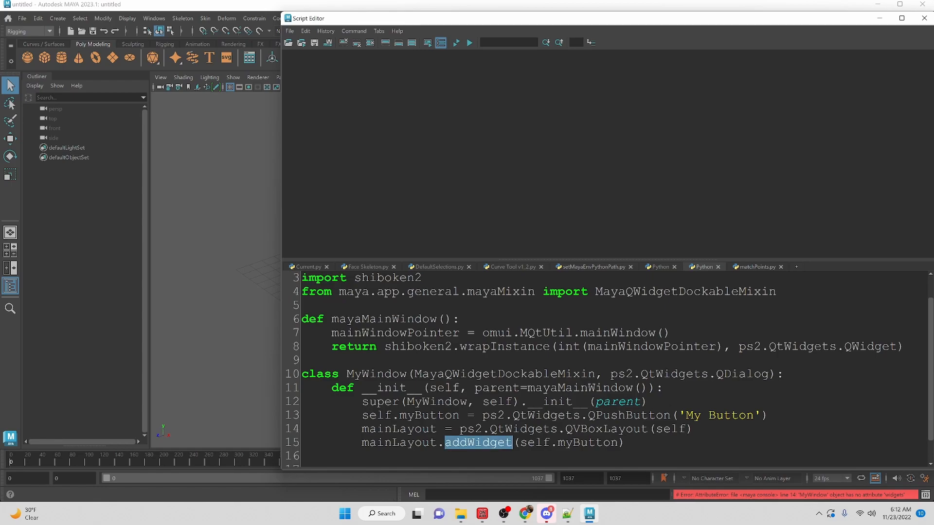
{"action": "double_click", "coordinate": [429, 415]}
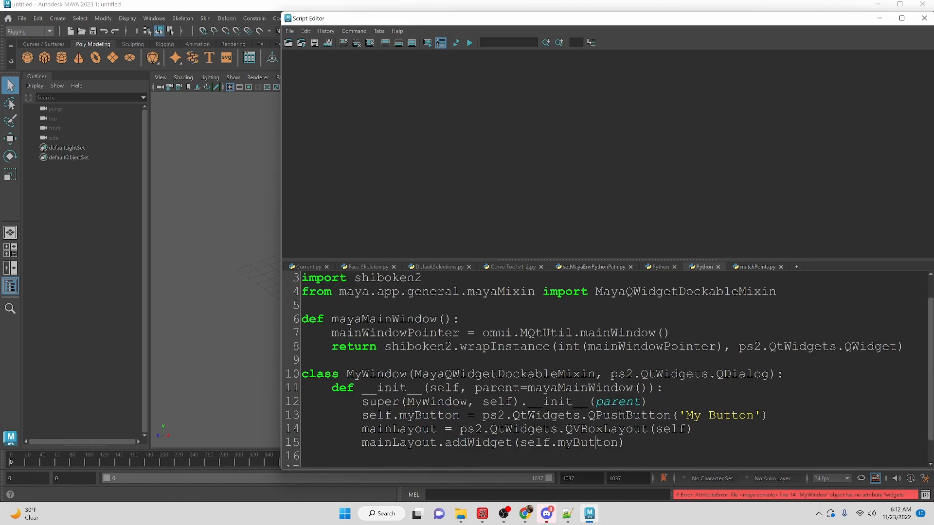
{"action": "double_click", "coordinate": [588, 442]}
{"action": "key", "text": "End"}
{"action": "key", "text": "Return"}
{"action": "key", "text": "Return"}
{"action": "key", "text": "Return"}
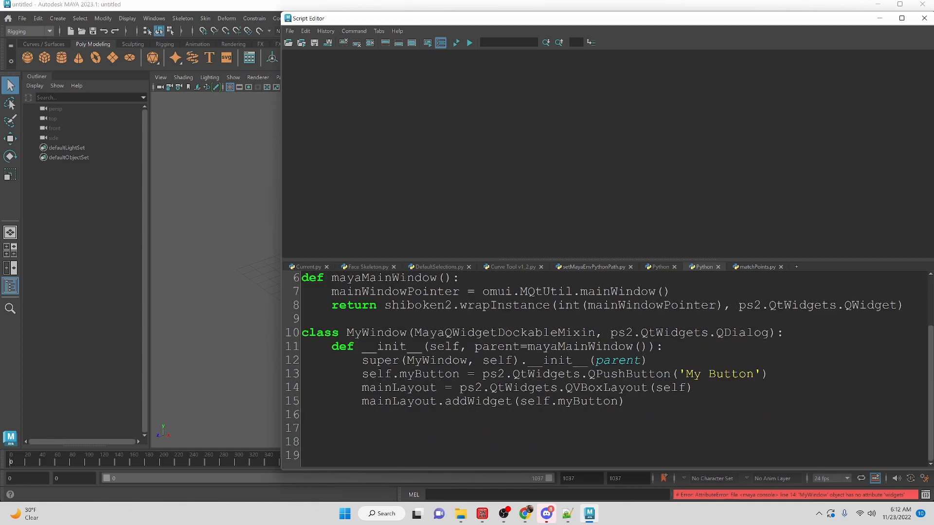
Add the if __name__ == '__main__' block creating a MyWindow instance and showing it with dockable=True
{"action": "left_click_drag", "start_coordinate": [525, 261], "coordinate": [525, 146]}
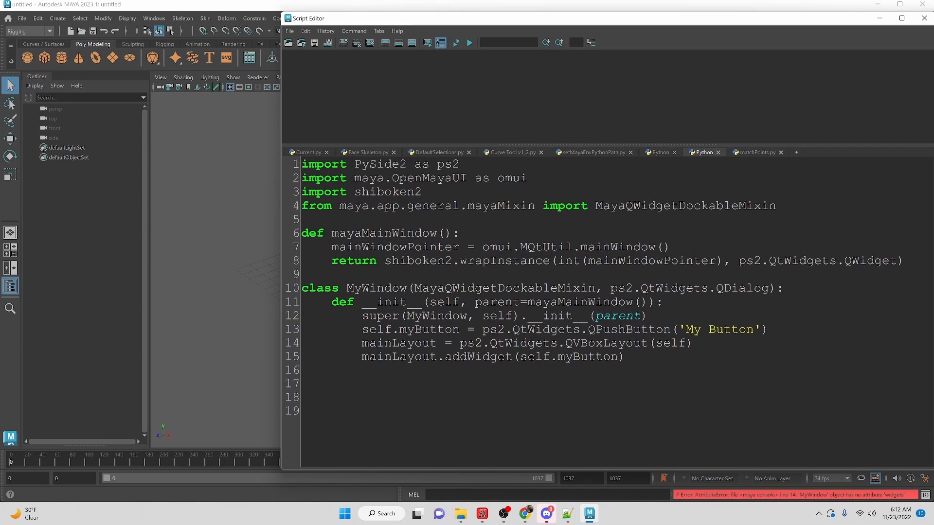
{"action": "left_click", "coordinate": [347, 384]}
{"action": "type", "text": "if __name__ == '__main__':"}
{"action": "double_click", "coordinate": [342, 398]}
{"action": "key", "text": "Tab"}
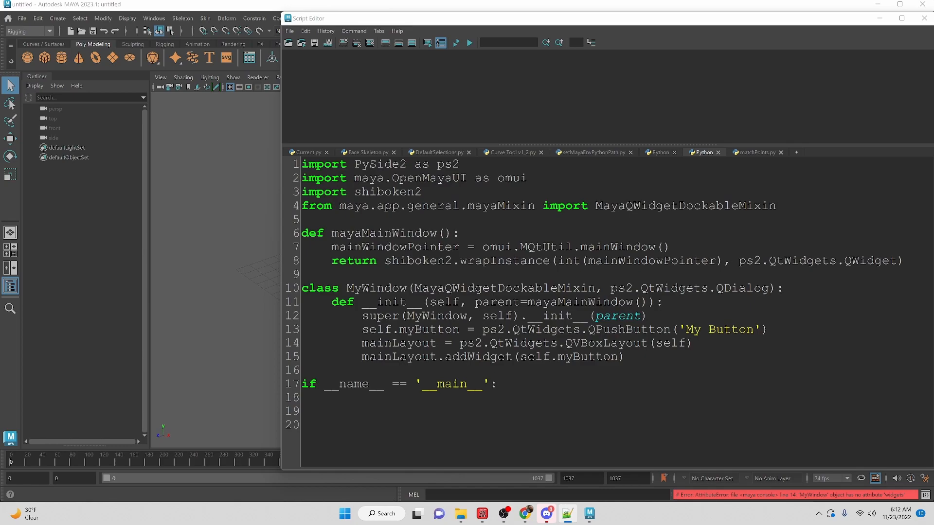
{"action": "type", "text": "myWindow = MyWindow()"}
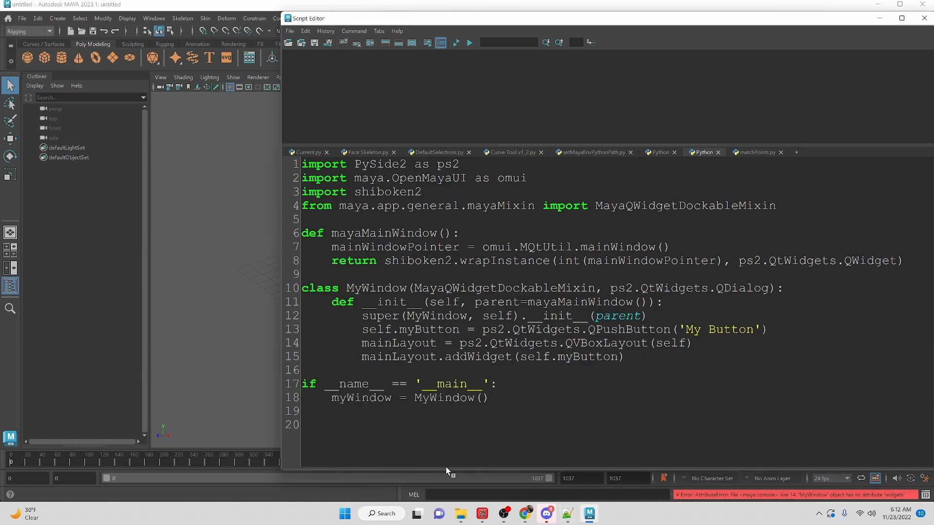
{"action": "key", "text": "Return"}
{"action": "type", "text": "myWindow.show(dockable=True)"}
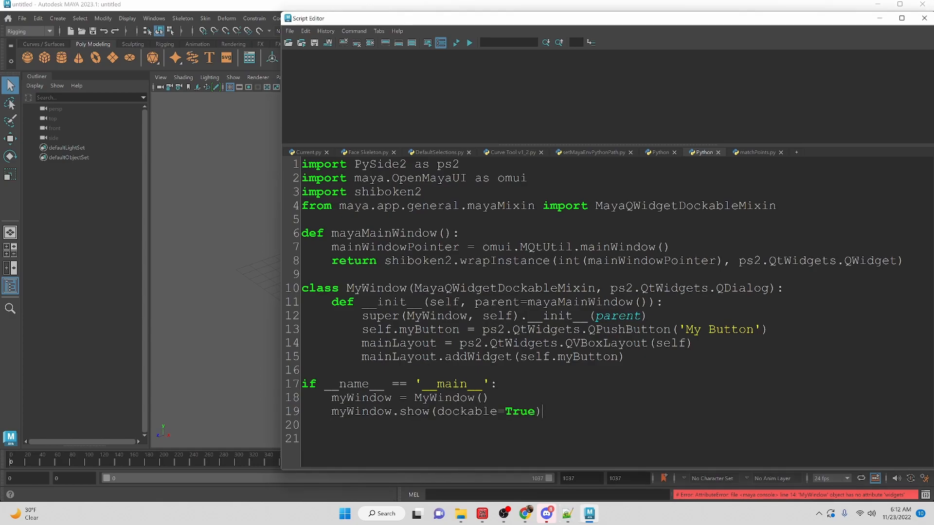
Review the dockable=True argument against the MayaQWidgetDockableMixin import and base class
{"action": "left_click_drag", "start_coordinate": [437, 411], "coordinate": [536, 412]}
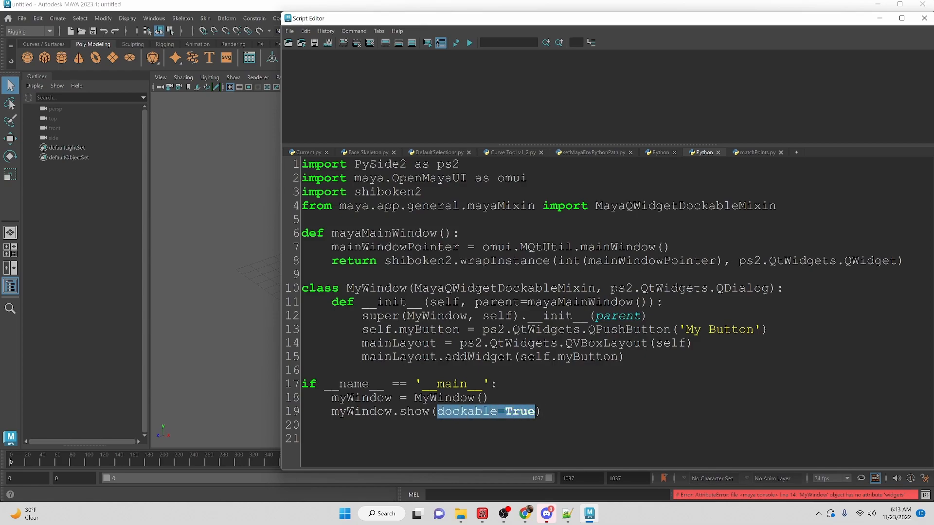
{"action": "double_click", "coordinate": [467, 411]}
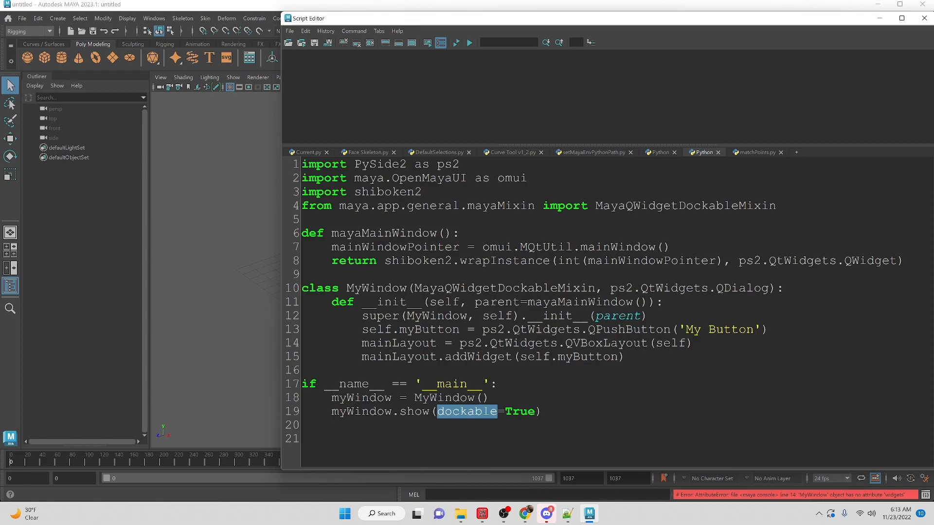
{"action": "left_click_drag", "start_coordinate": [595, 206], "coordinate": [424, 191]}
{"action": "double_click", "coordinate": [686, 207]}
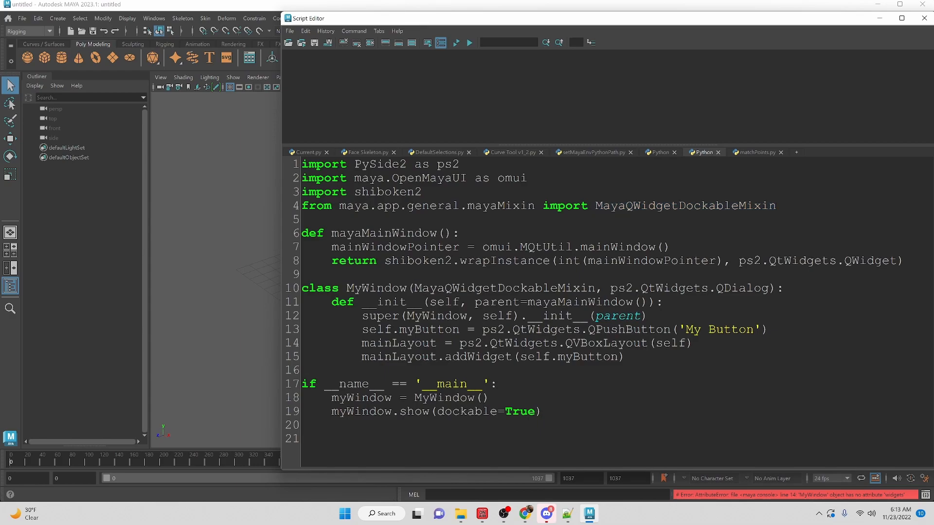
{"action": "double_click", "coordinate": [505, 288]}
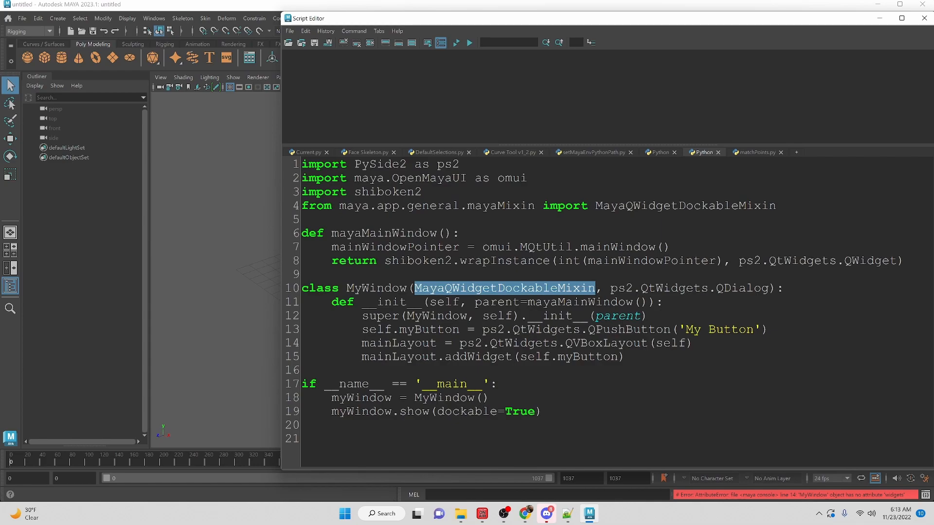
Run the whole script, dock the My Button window beside the Outliner, tear it off and close it
{"action": "left_click", "coordinate": [543, 411]}
{"action": "key", "text": "ctrl+a"}
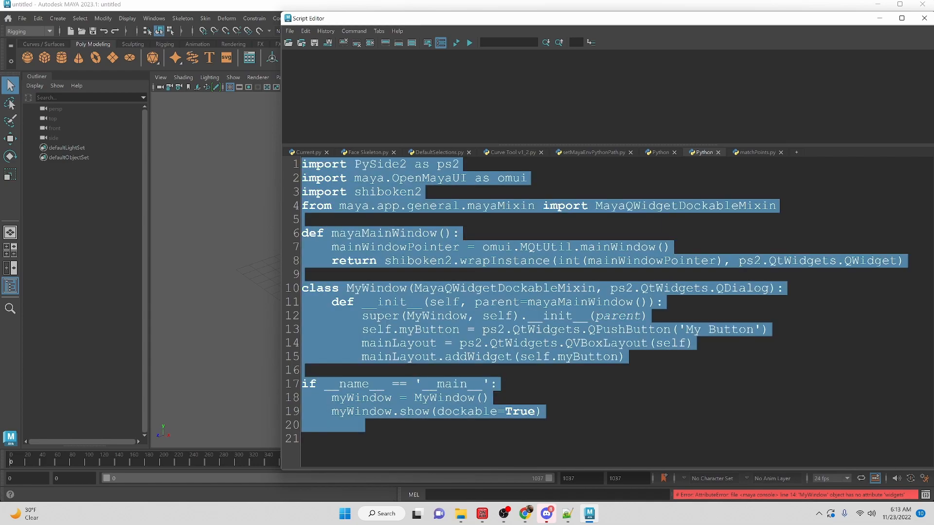
{"action": "key", "text": "ctrl+Return"}
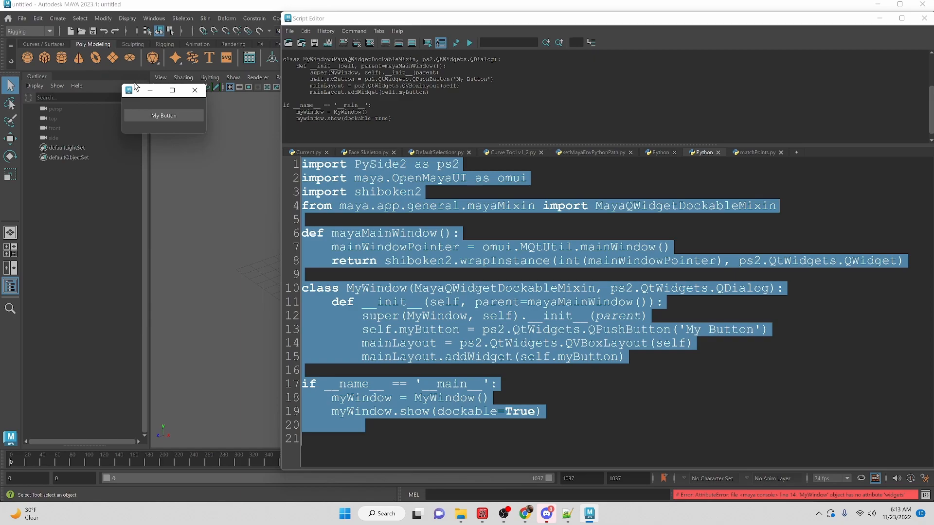
{"action": "mouse_move", "coordinate": [137, 91]}
{"action": "left_mouse_down"}
{"action": "mouse_move", "coordinate": [155, 138]}
{"action": "mouse_move", "coordinate": [67, 86]}
{"action": "left_mouse_up"}
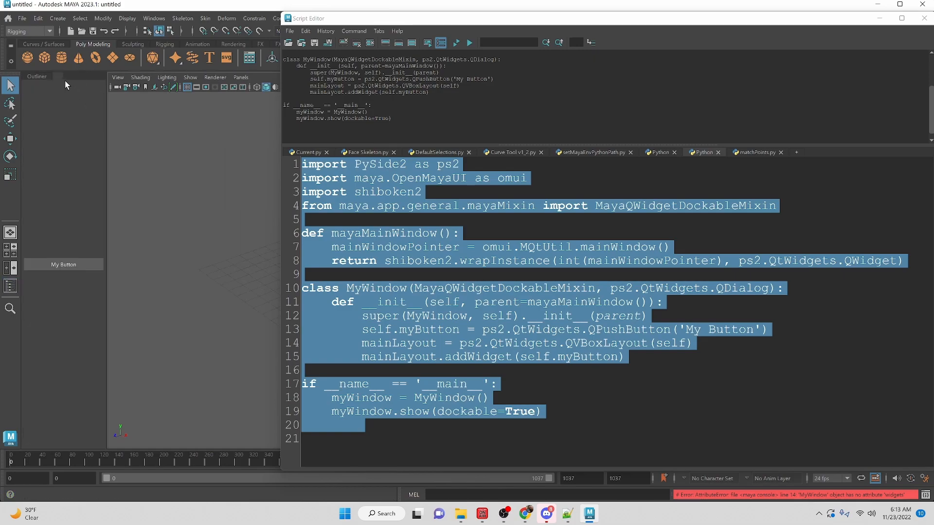
{"action": "left_click_drag", "start_coordinate": [65, 85], "coordinate": [175, 130]}
{"action": "left_click", "coordinate": [244, 125]}
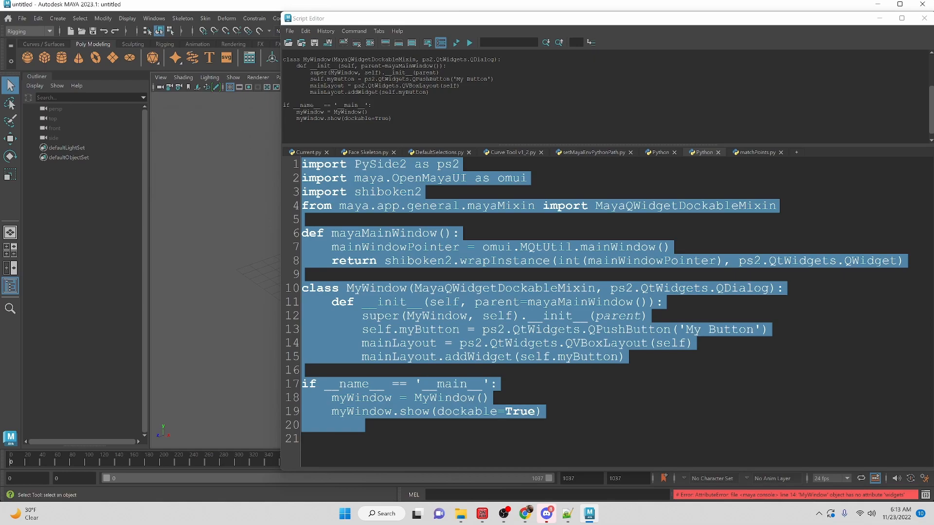
Run the script again, widen and move the floating My Button window, then close it
{"action": "key", "text": "ctrl+Return"}
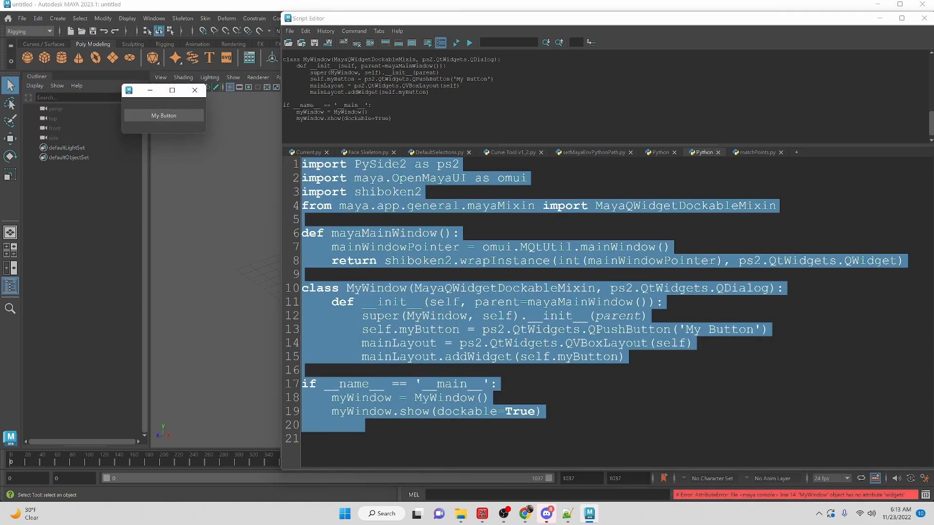
{"action": "left_click_drag", "start_coordinate": [210, 111], "coordinate": [281, 110]}
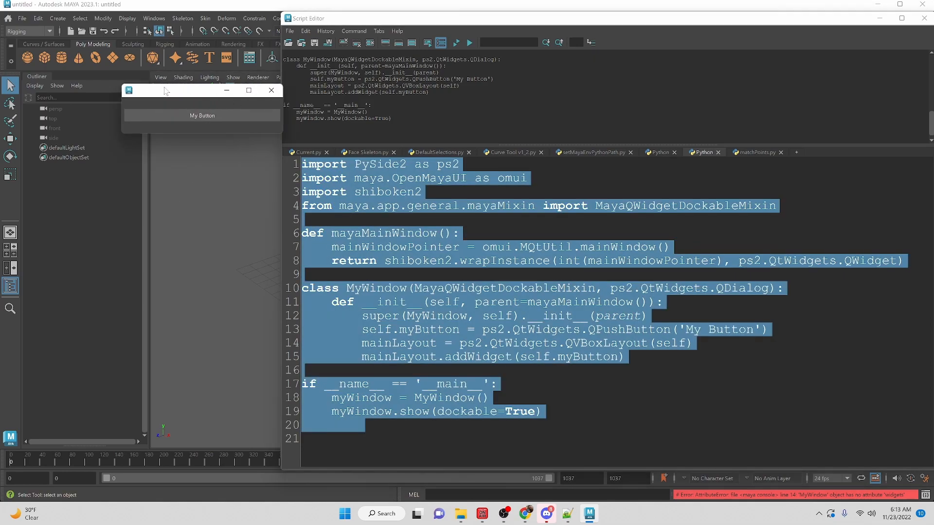
{"action": "mouse_move", "coordinate": [146, 90]}
{"action": "left_mouse_down"}
{"action": "mouse_move", "coordinate": [82, 71]}
{"action": "mouse_move", "coordinate": [83, 86]}
{"action": "mouse_move", "coordinate": [255, 164]}
{"action": "left_mouse_up"}
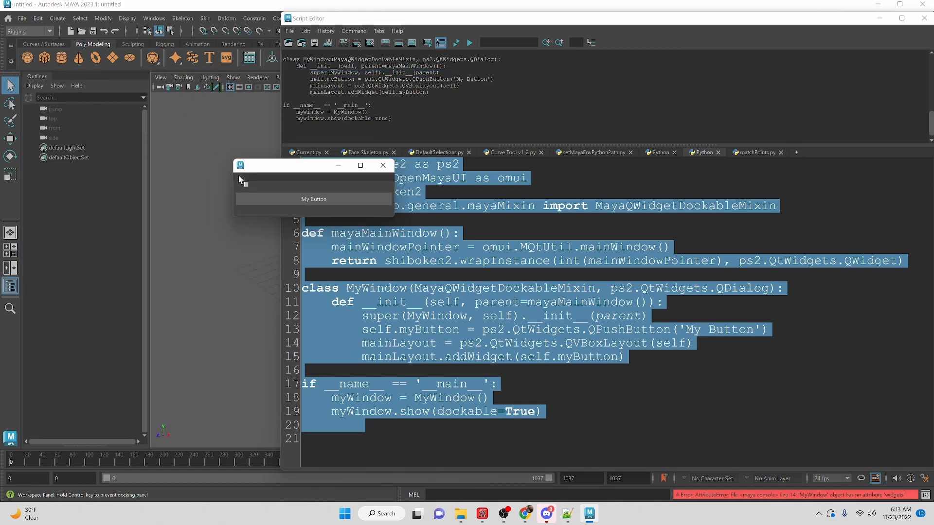
{"action": "left_click", "coordinate": [346, 163]}
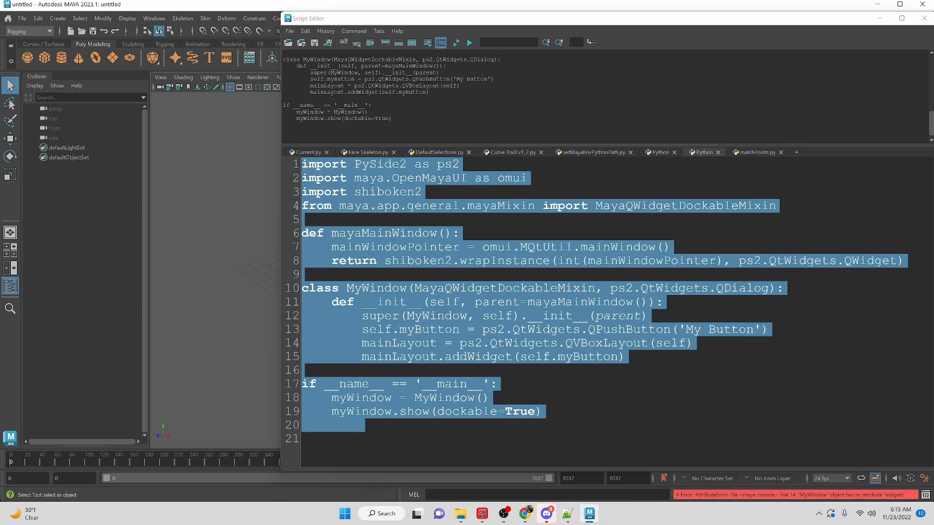
Add self.setWindowTitle("My window") after the super call and select the script to rerun it
{"action": "left_click", "coordinate": [648, 316]}
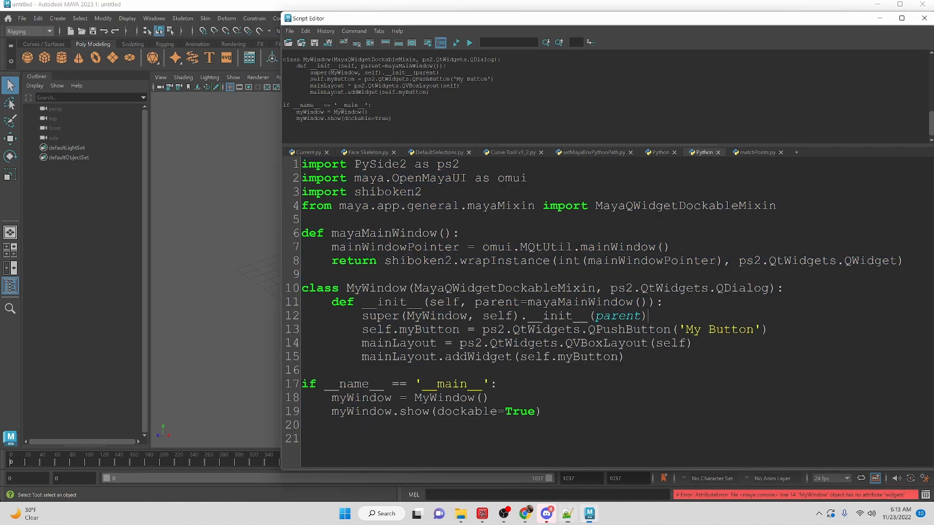
{"action": "key", "text": "Return"}
{"action": "type", "text": "self.setWindowTitle(\"My window\")"}
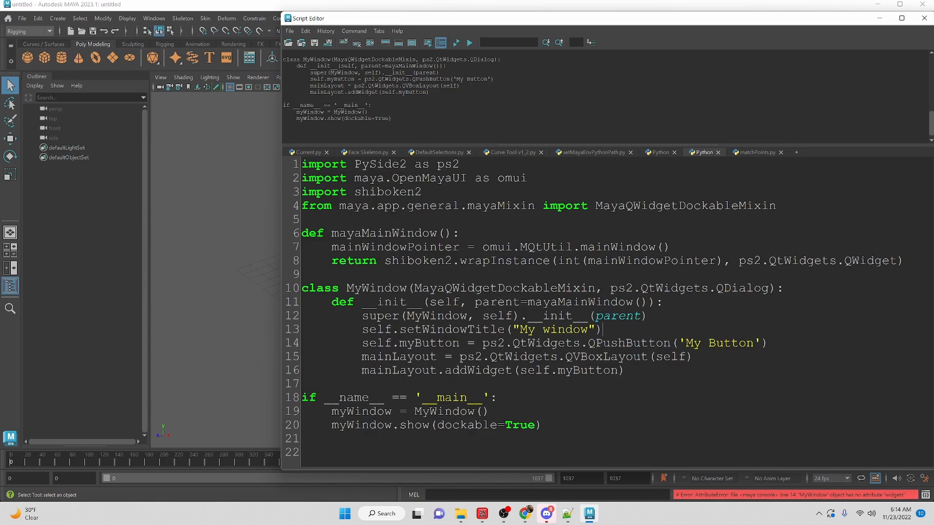
{"action": "key", "text": "ctrl+a"}
Run the updated script, dock My window onto the Outliner panel, then float and widen it
{"action": "key", "text": "ctrl+Return"}
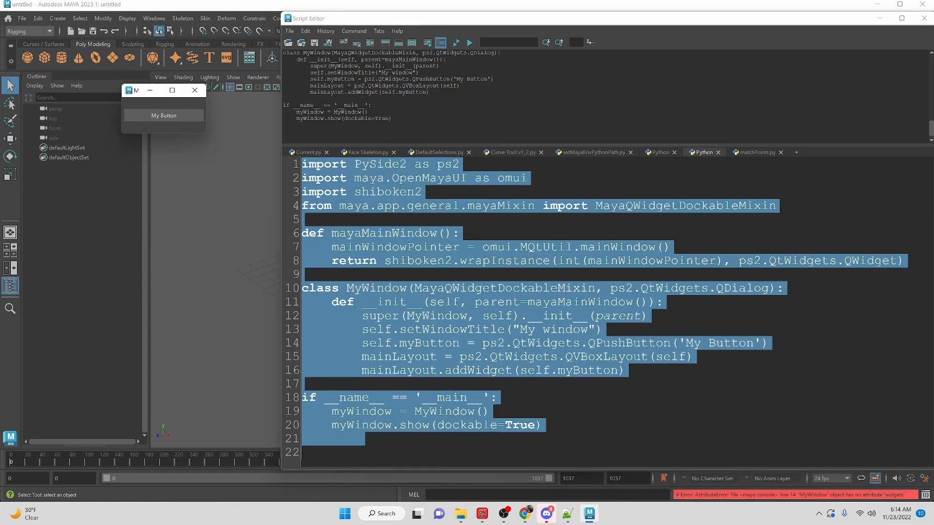
{"action": "left_click_drag", "start_coordinate": [154, 95], "coordinate": [75, 84]}
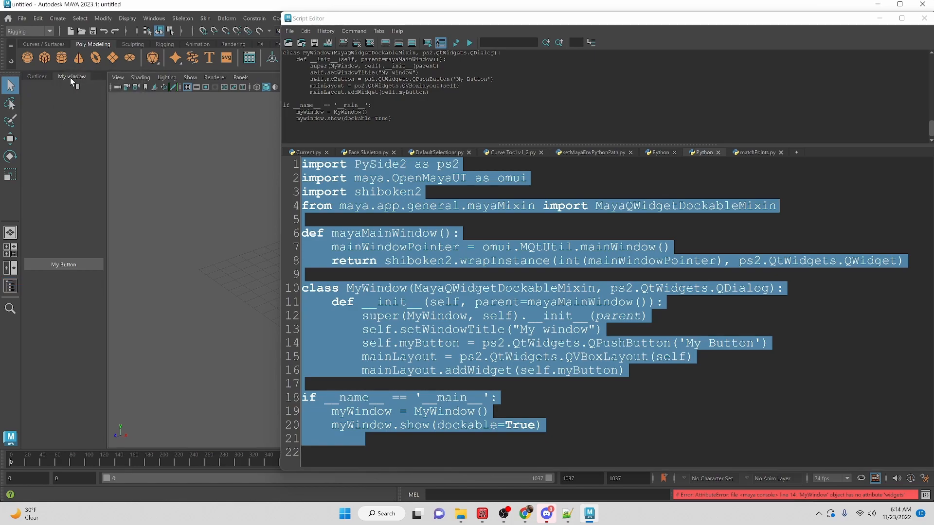
{"action": "left_click_drag", "start_coordinate": [74, 82], "coordinate": [194, 150]}
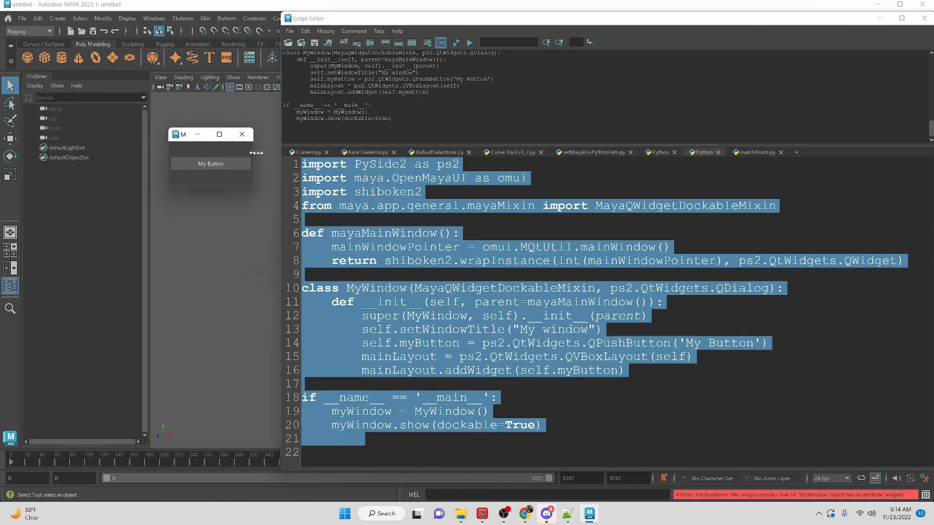
{"action": "left_click_drag", "start_coordinate": [252, 160], "coordinate": [327, 161]}
{"action": "left_click_drag", "start_coordinate": [218, 139], "coordinate": [59, 104]}
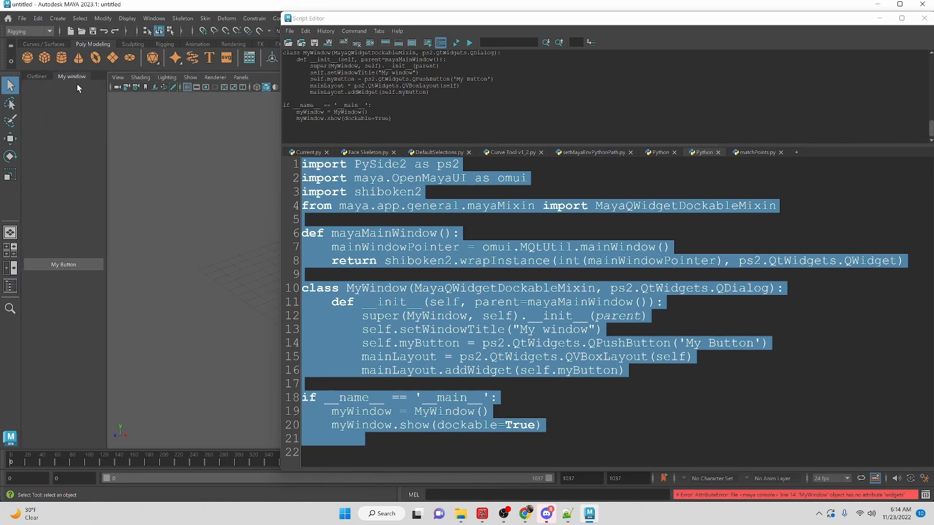
With the Script Editor minimized, dock My window above the viewport across its width
{"action": "left_click_drag", "start_coordinate": [74, 77], "coordinate": [209, 131]}
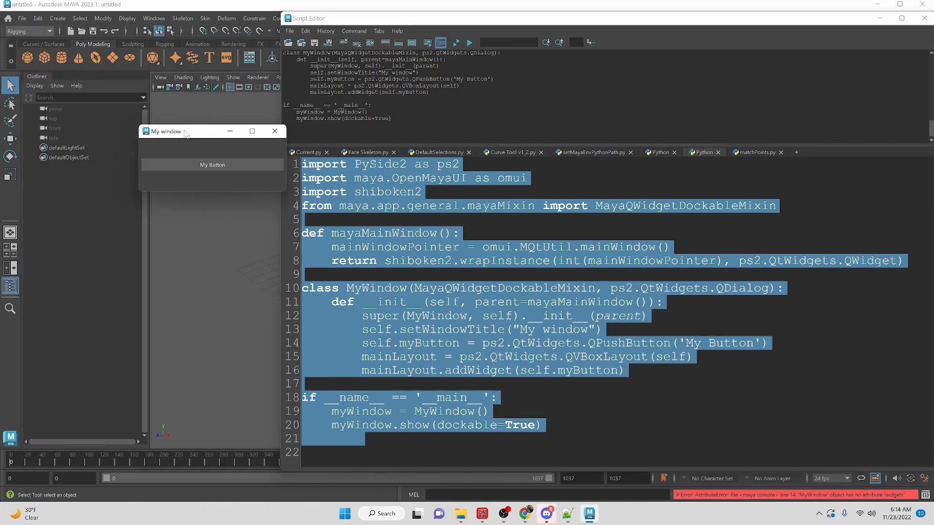
{"action": "left_click", "coordinate": [880, 19]}
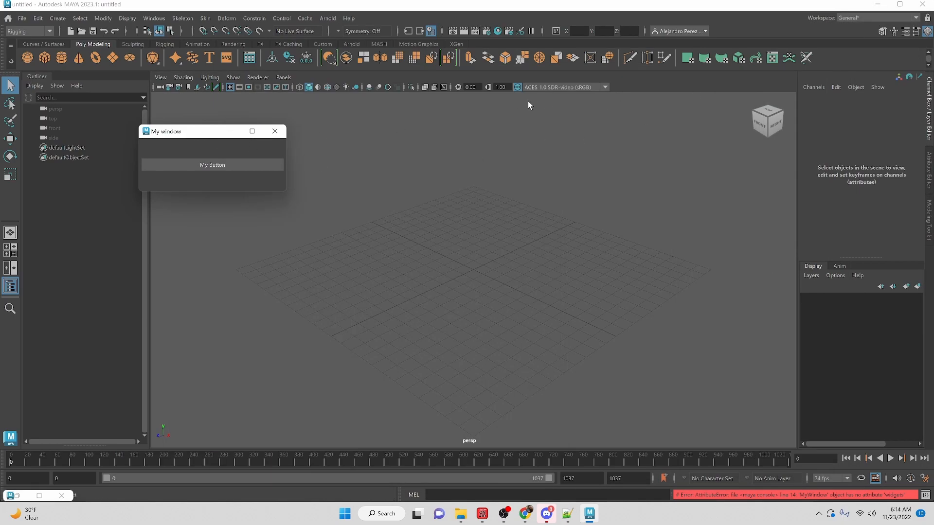
{"action": "left_click_drag", "start_coordinate": [197, 131], "coordinate": [148, 174]}
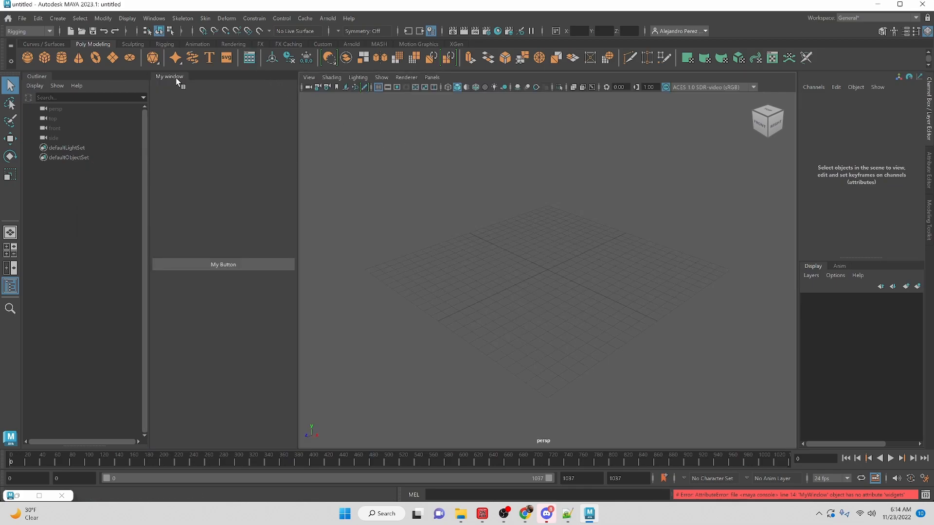
{"action": "left_click_drag", "start_coordinate": [177, 78], "coordinate": [421, 81]}
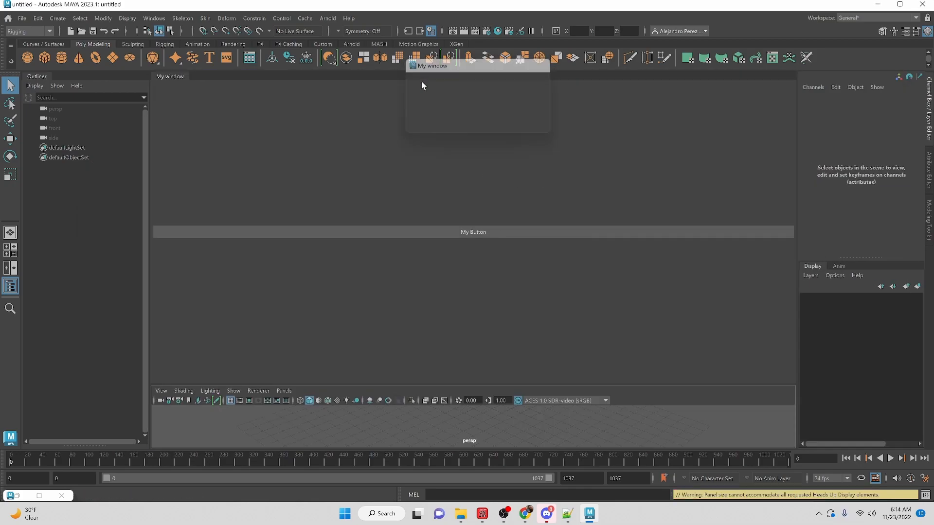
Undock My window so it floats again and return to the Script Editor
{"action": "mouse_move", "coordinate": [172, 77]}
{"action": "left_mouse_down"}
{"action": "mouse_move", "coordinate": [277, 210]}
{"action": "mouse_move", "coordinate": [161, 208]}
{"action": "left_mouse_up"}
{"action": "key", "text": "alt+Tab"}
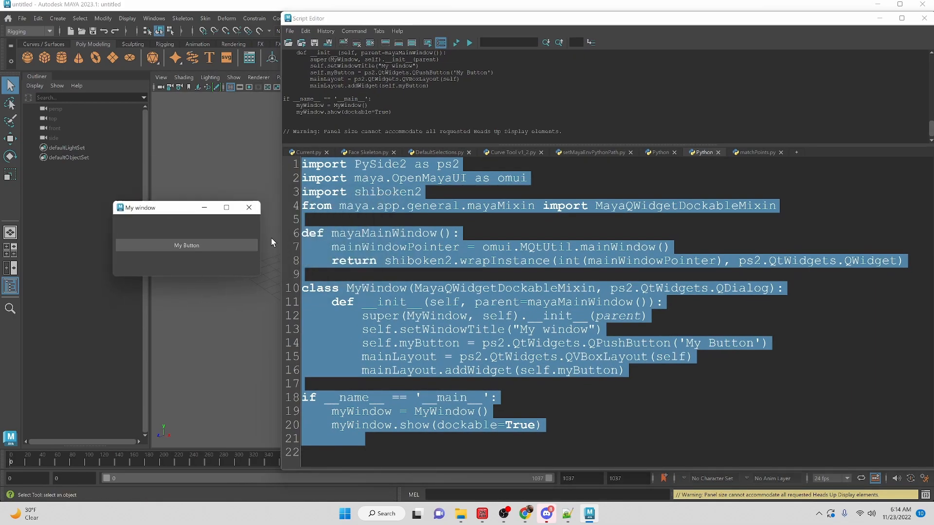
{"action": "left_click", "coordinate": [464, 452]}
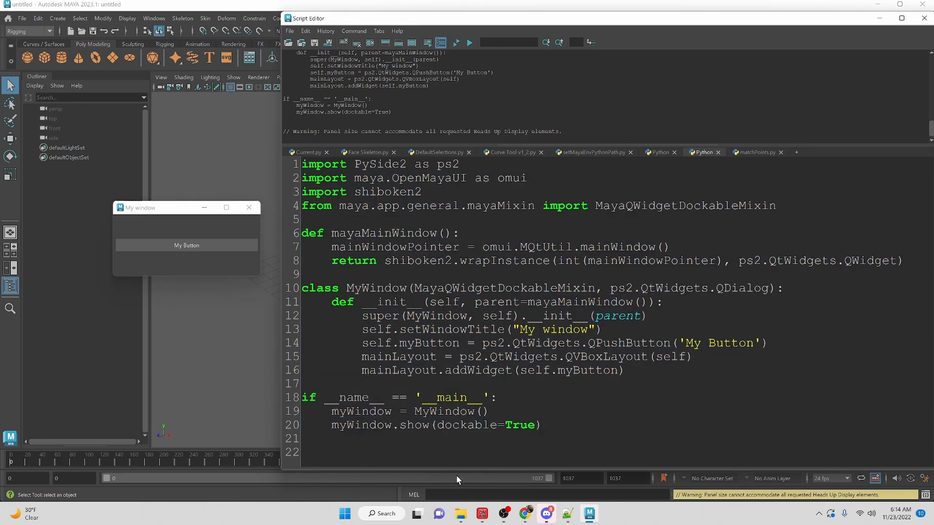